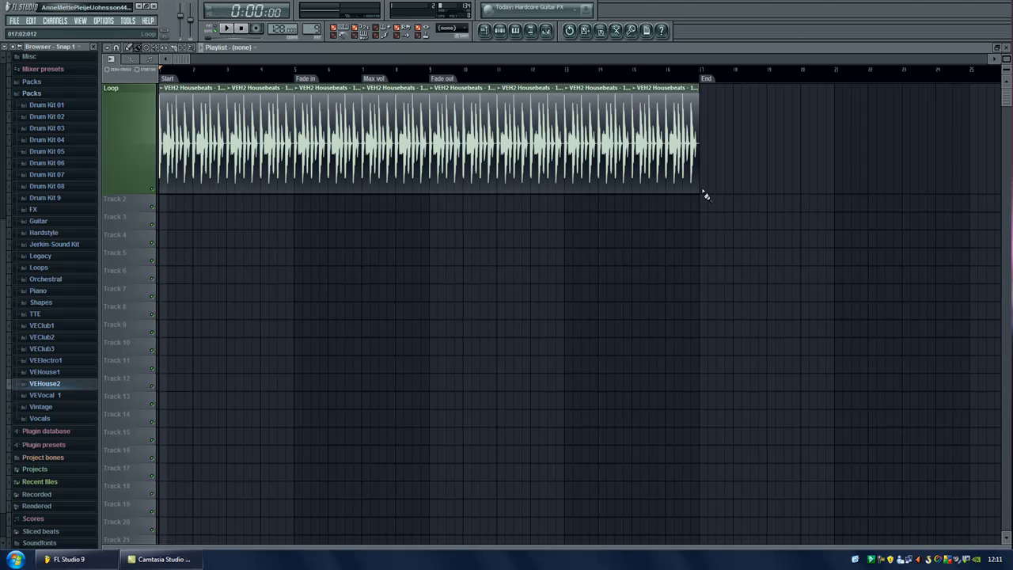
Step: Create an automation clip for the channel volume of the VEH2 Housebeats audio clip and return to the playlist
left_click(502, 37)
left_click_drag(439, 109, 443, 206)
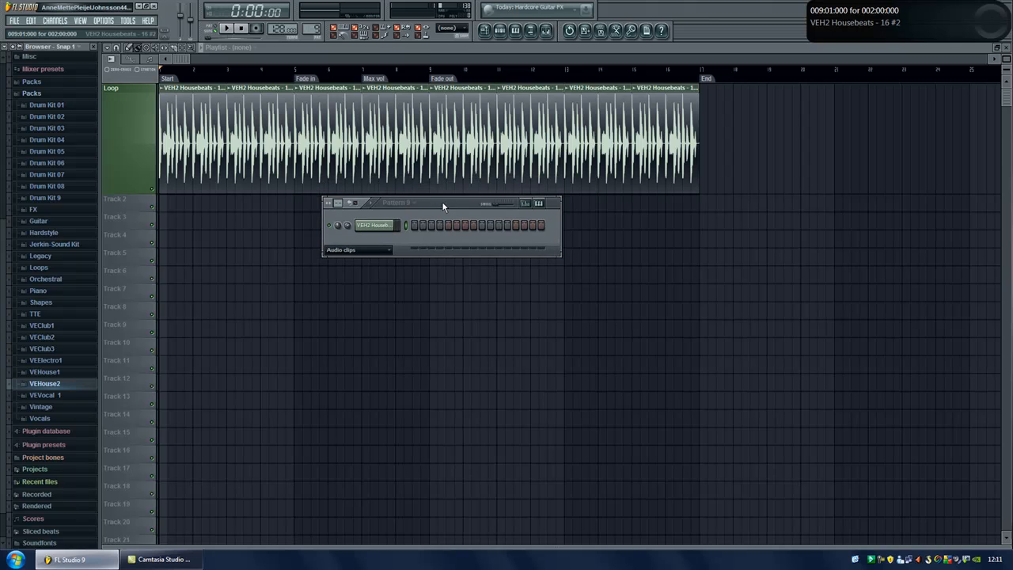
right_click(347, 228)
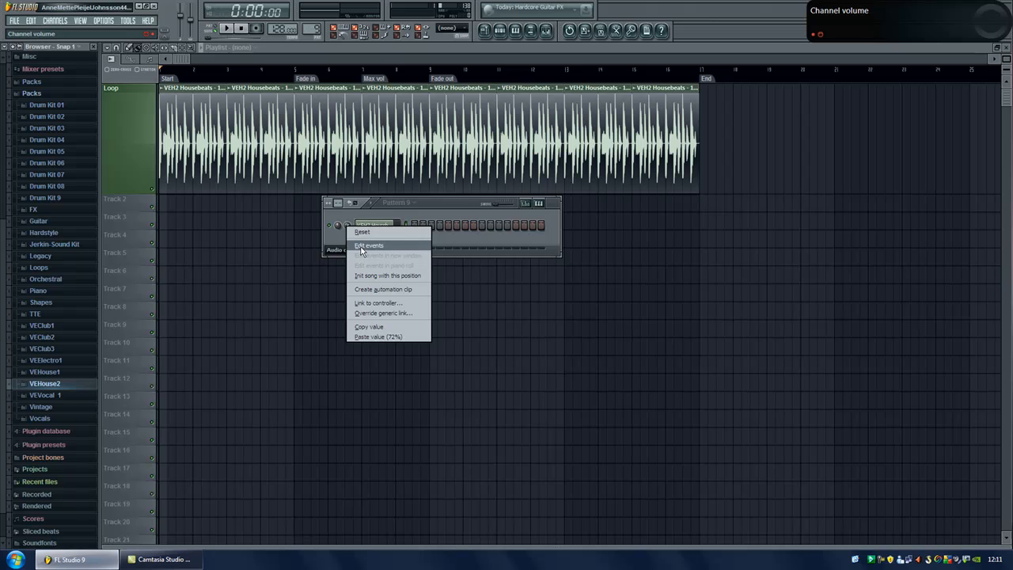
left_click(378, 290)
right_click(345, 227)
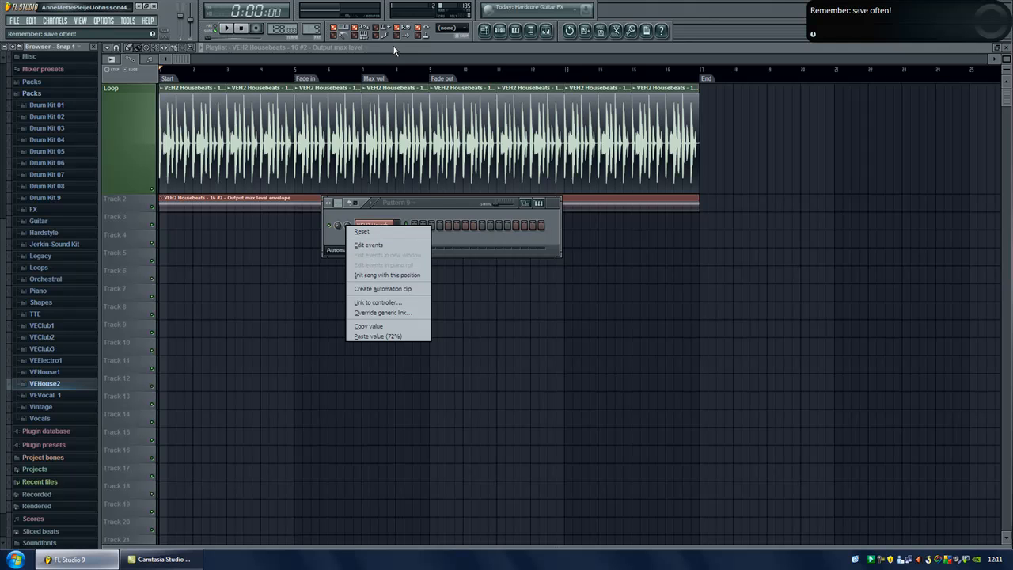
left_click(394, 51)
Step: Increase the height of Track 2 so the volume automation clip is large enough to edit
left_click_drag(133, 210, 135, 330)
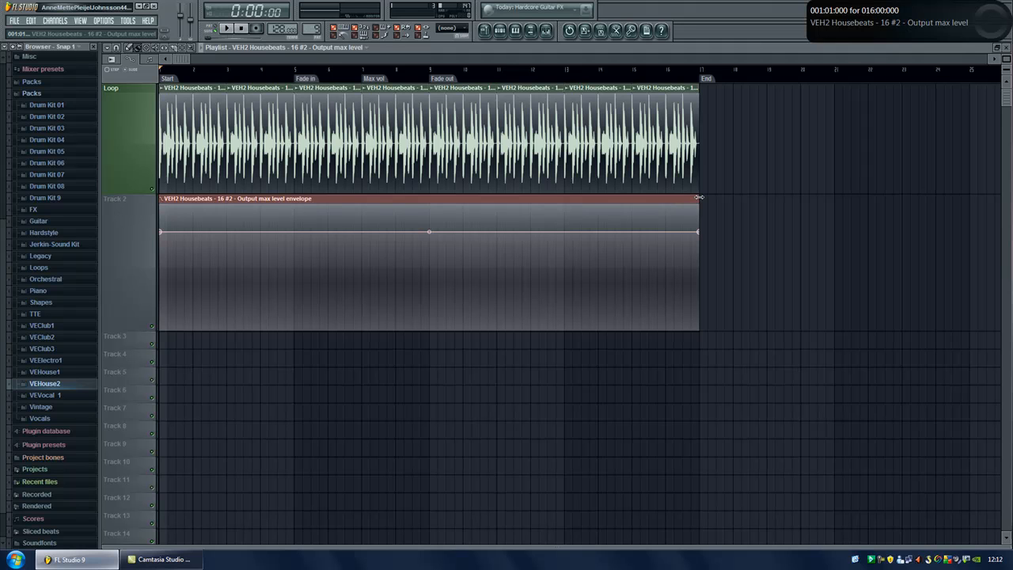
left_click_drag(699, 197, 694, 226)
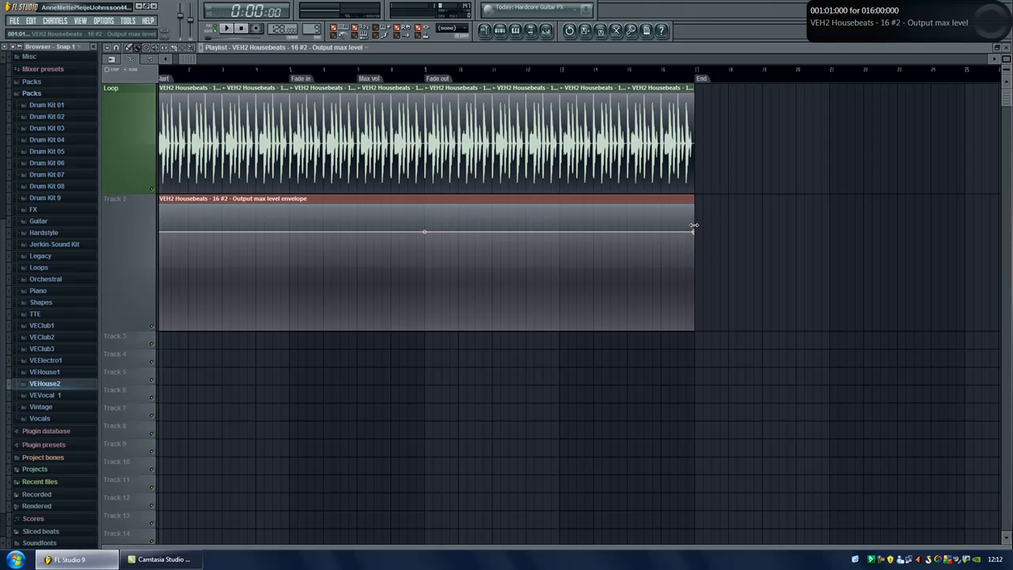
left_click_drag(190, 60, 140, 64)
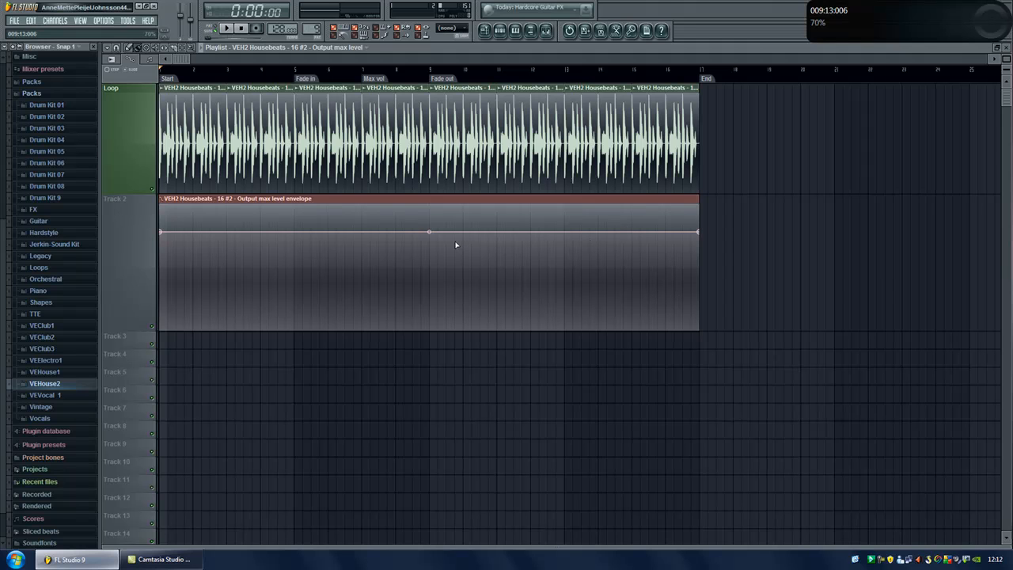
Step: Add six control points to the volume envelope: low ones near bars 5, 12 and 14, high ones near bars 8, 10 and 14
right_click(293, 309)
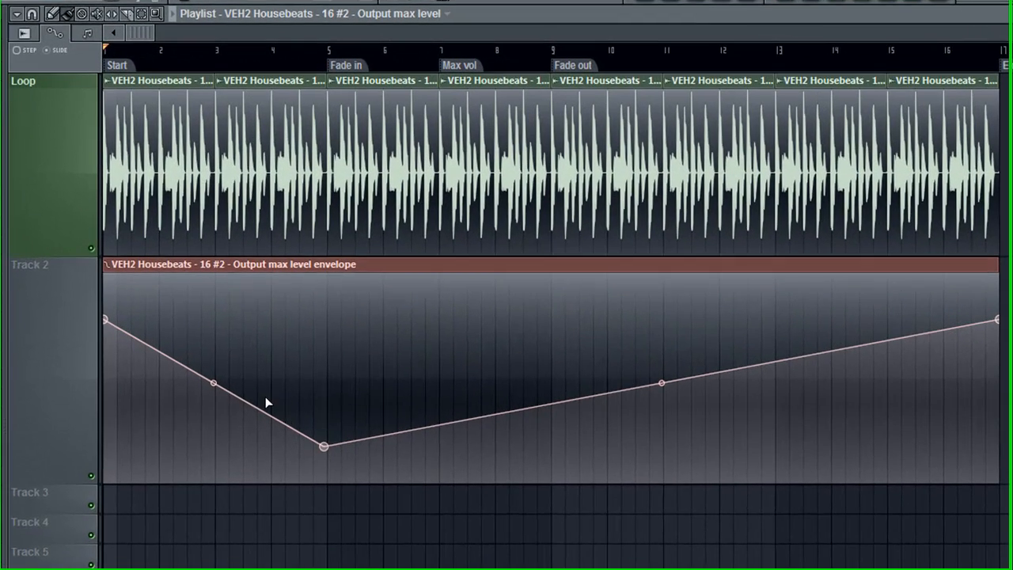
right_click(507, 290)
right_click(738, 452)
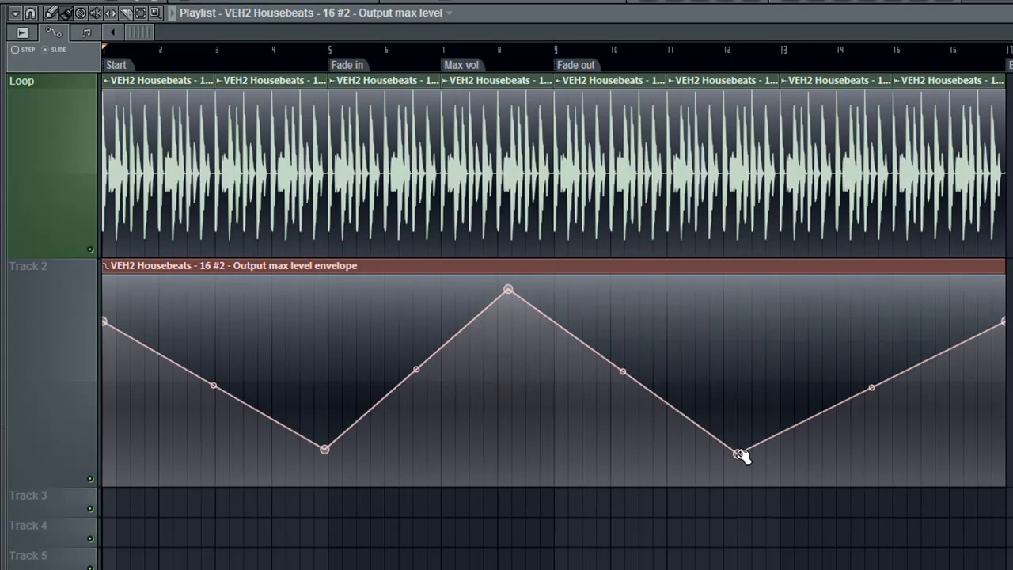
right_click(881, 294)
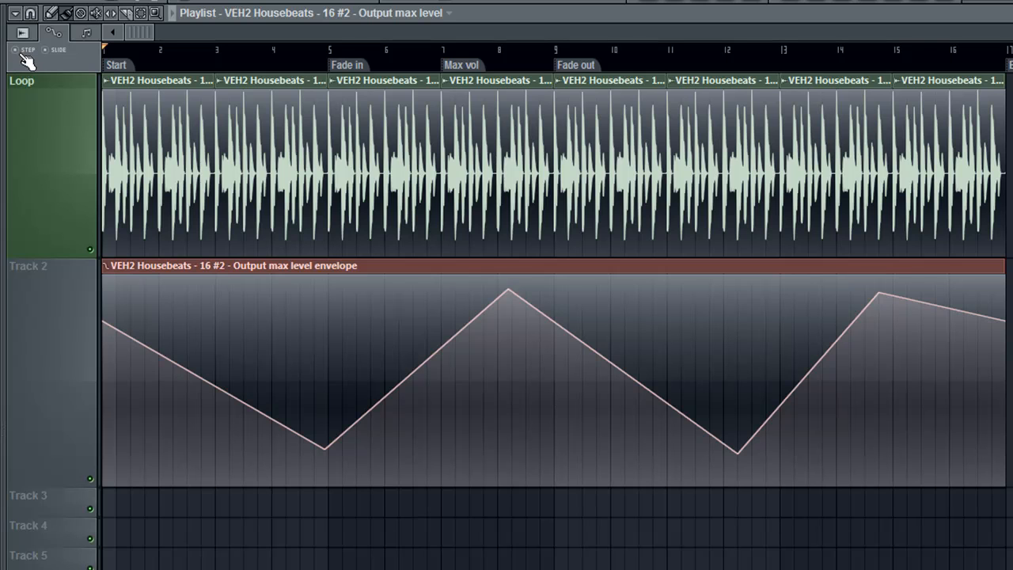
right_click(654, 315)
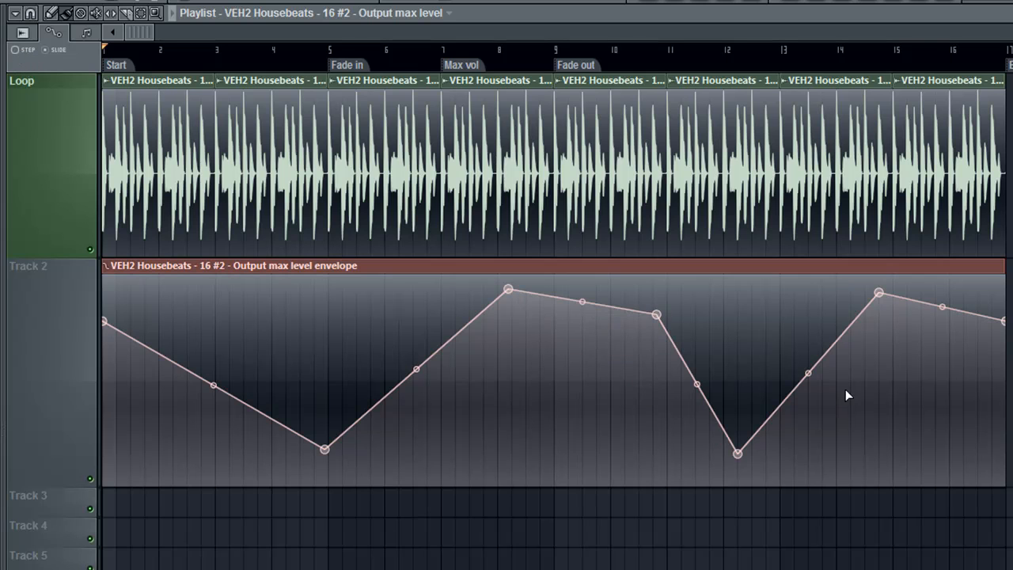
right_click(846, 430)
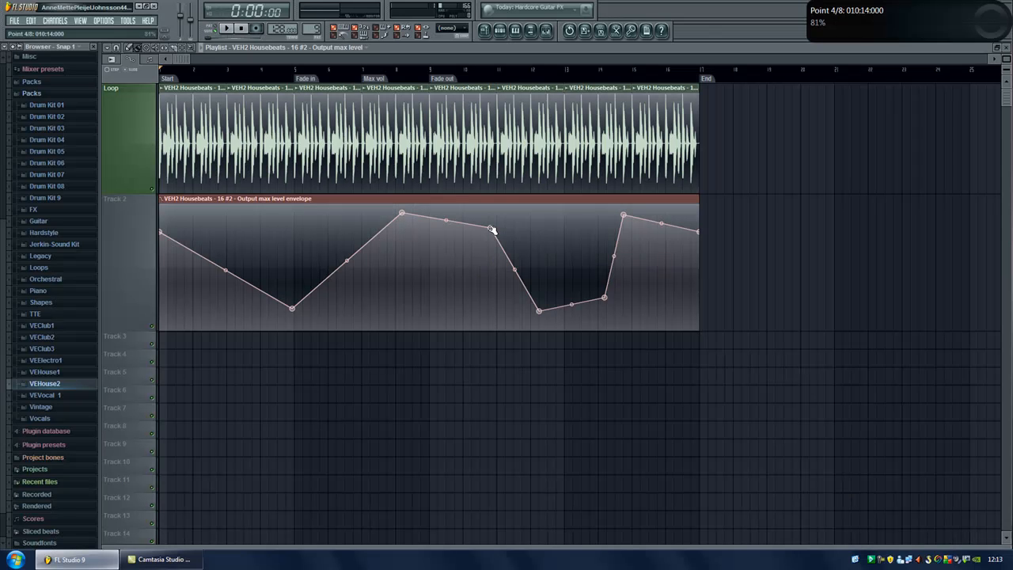
Step: Delete the envelope's high point near bar 10 and the low points near bars 14 and 5
right_click(656, 315)
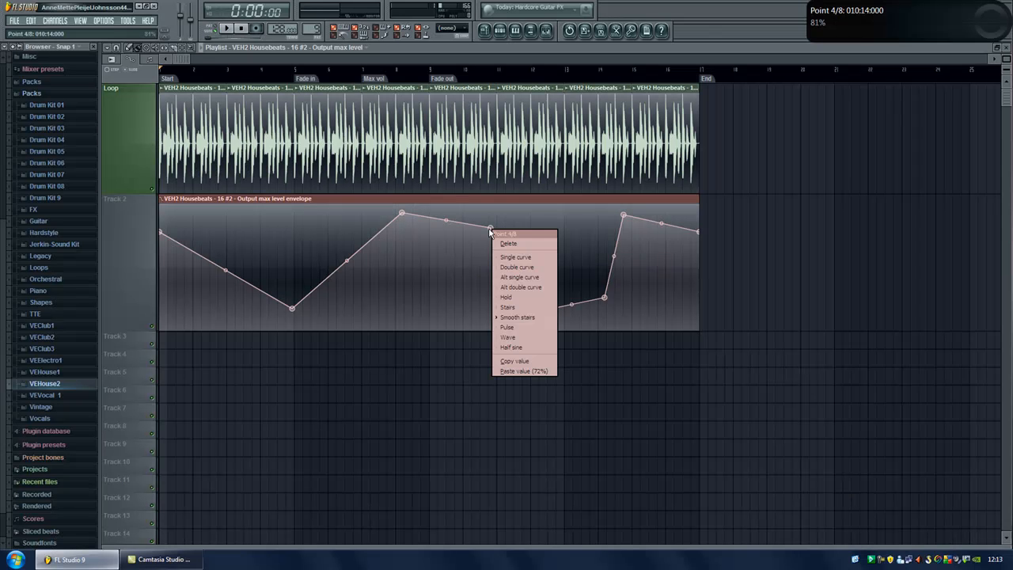
left_click(508, 243)
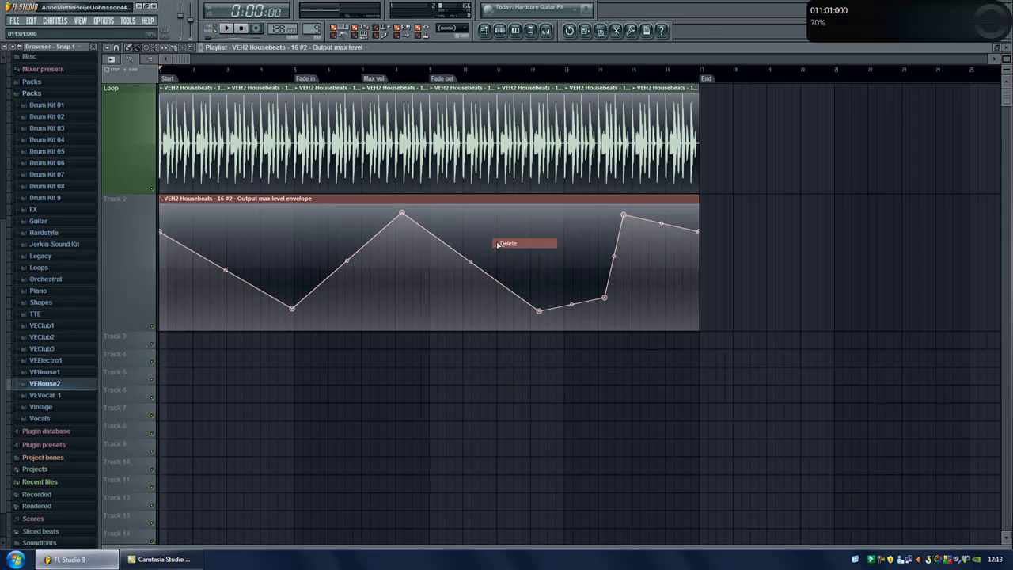
right_click(604, 299)
left_click(622, 312)
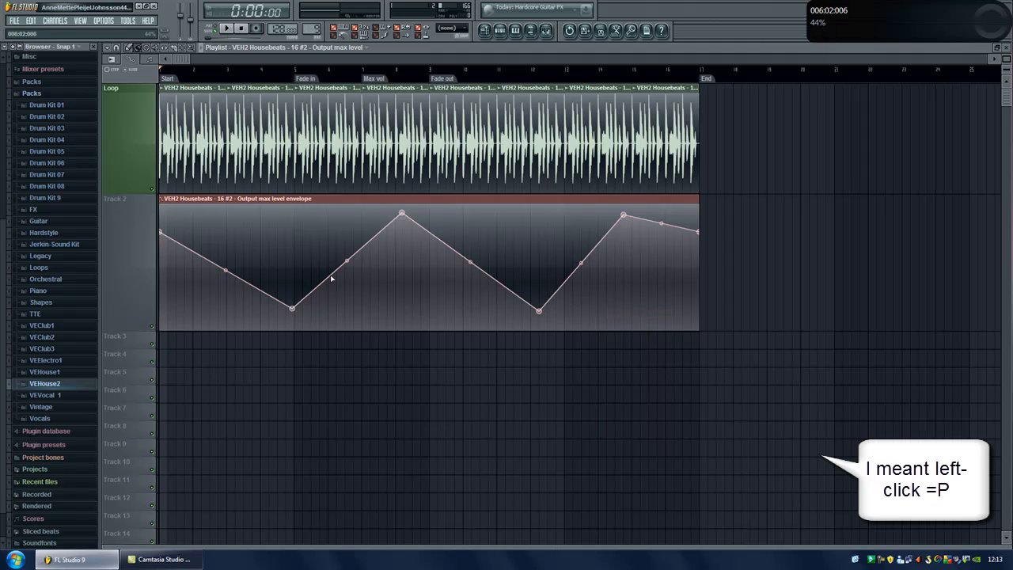
right_click(294, 308)
left_click(307, 324)
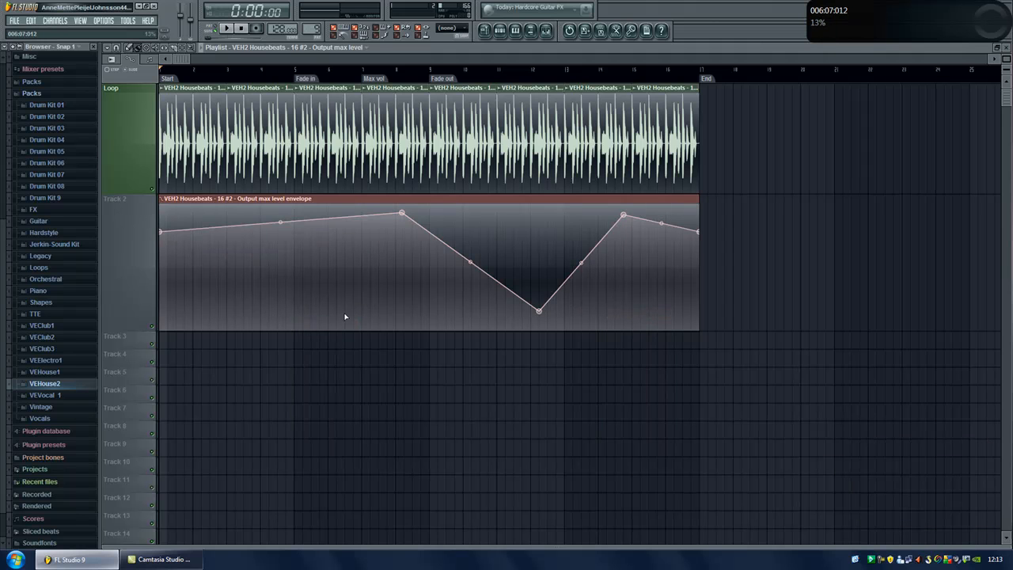
Step: Add a control point on the falling segment after the bar 8 peak and move it back towards bar 9 with Slide on
mouse_move(451, 283)
left_mouse_down()
mouse_move(368, 240)
mouse_move(381, 304)
mouse_move(565, 278)
mouse_move(445, 269)
mouse_move(549, 285)
mouse_move(455, 270)
mouse_move(575, 249)
mouse_move(462, 270)
left_mouse_up()
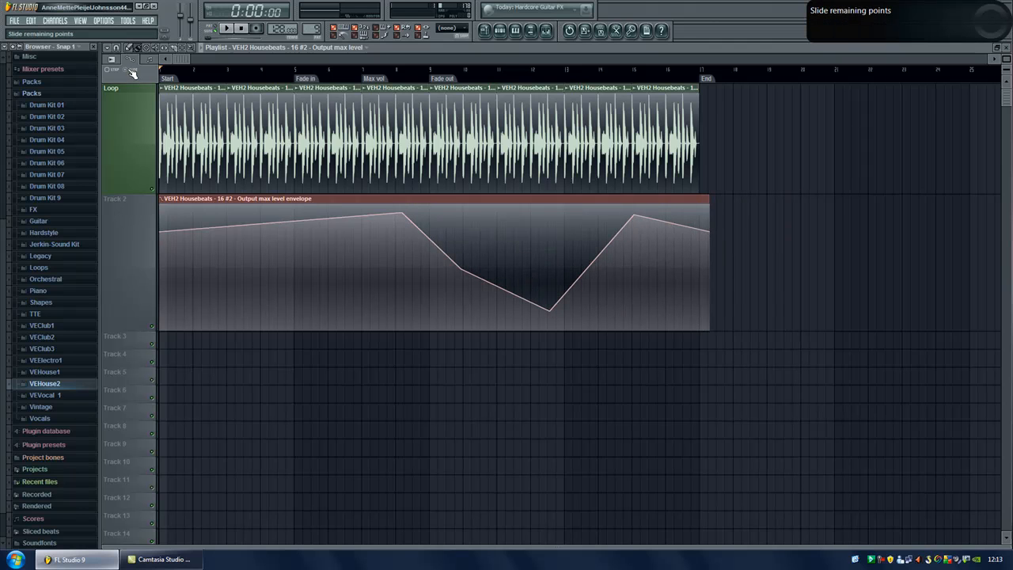
left_click_drag(464, 272, 436, 266)
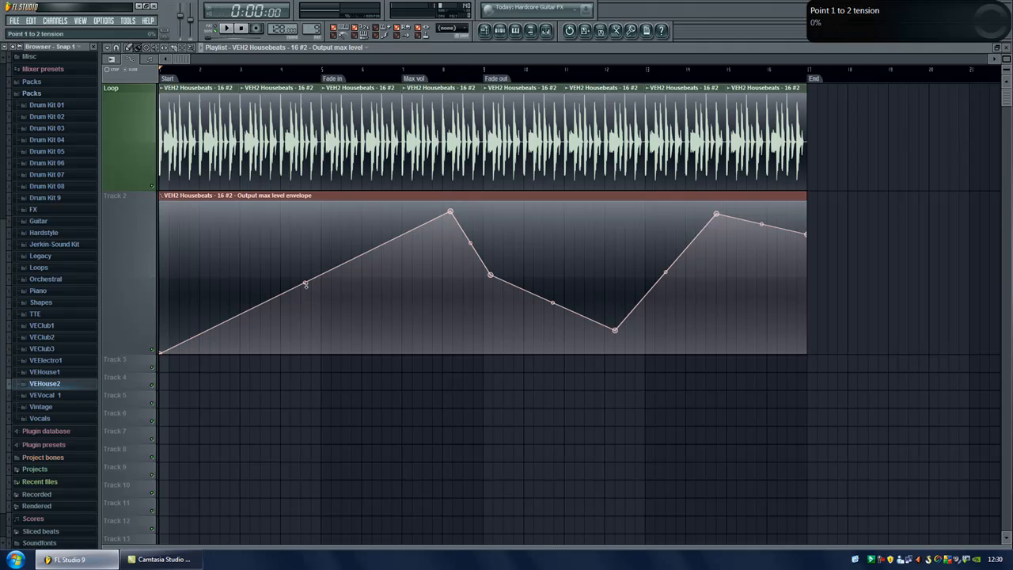
Step: Bend the first envelope segment downwards, using the Single curve type on point 2
left_click_drag(305, 283, 316, 301)
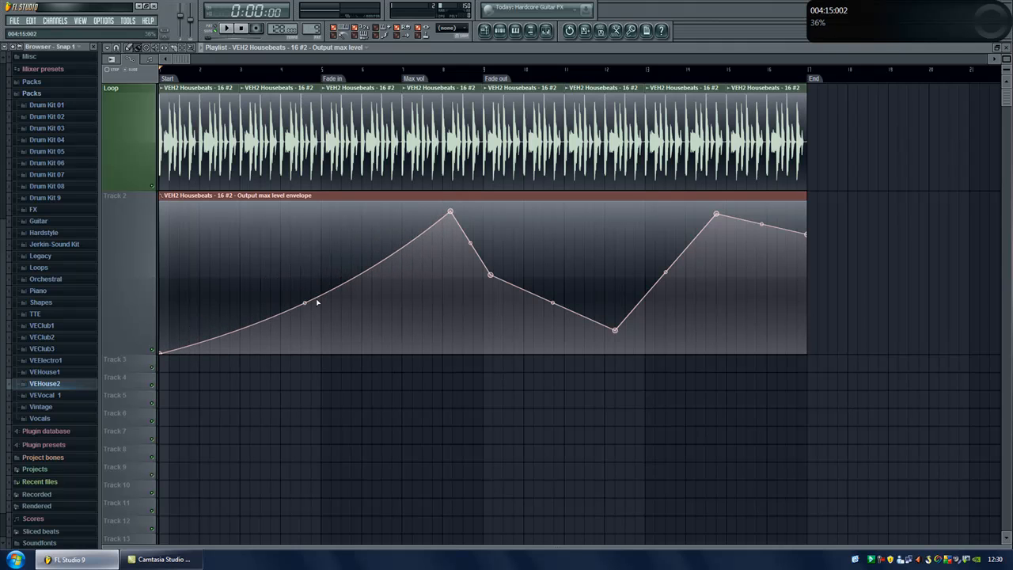
right_click(452, 211)
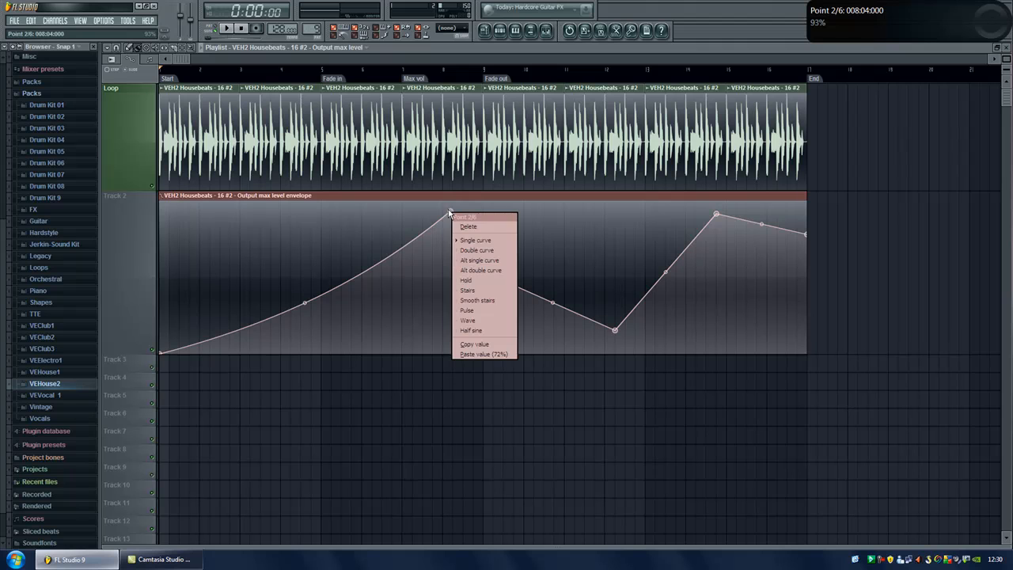
left_click(480, 242)
left_click_drag(306, 302, 306, 343)
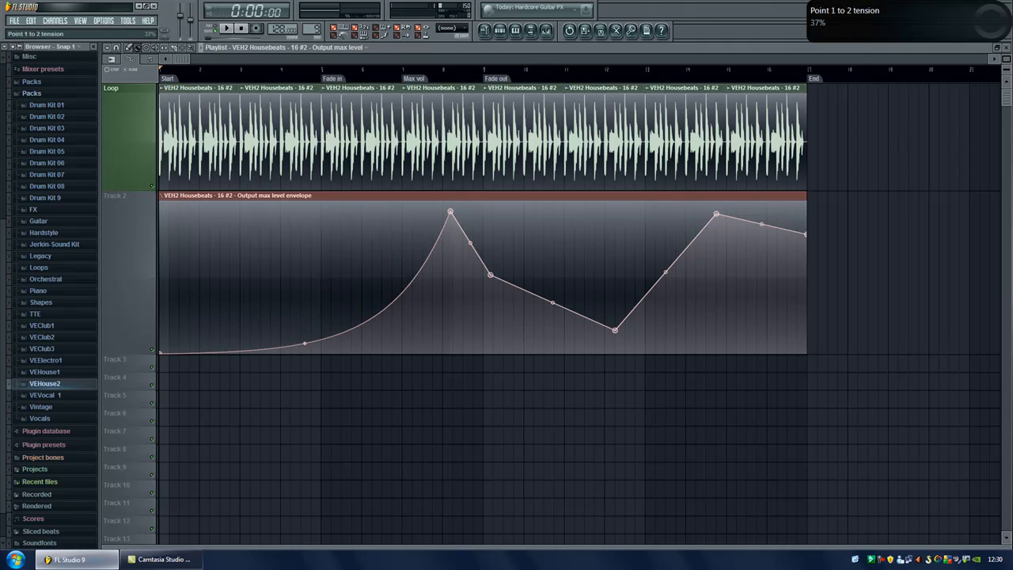
Step: Change point 2 to Double curve and adjust the S-shaped segment's tension slightly
right_click(450, 213)
left_click(473, 250)
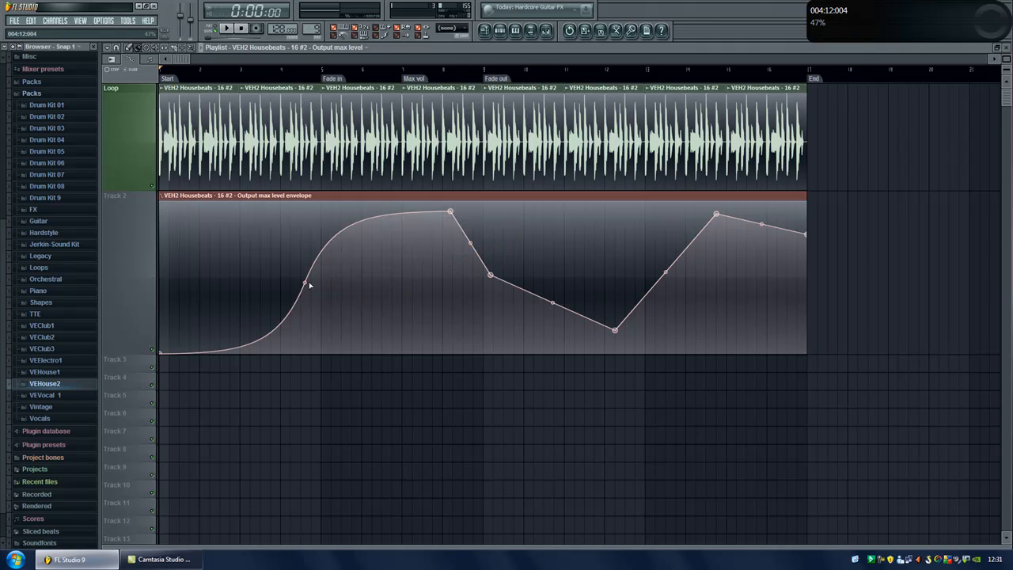
mouse_move(305, 282)
left_mouse_down()
mouse_move(304, 317)
mouse_move(304, 285)
left_mouse_up()
Step: Try the Stairs and Smooth stairs curve types on point 2, adjusting the tension of each
right_click(451, 213)
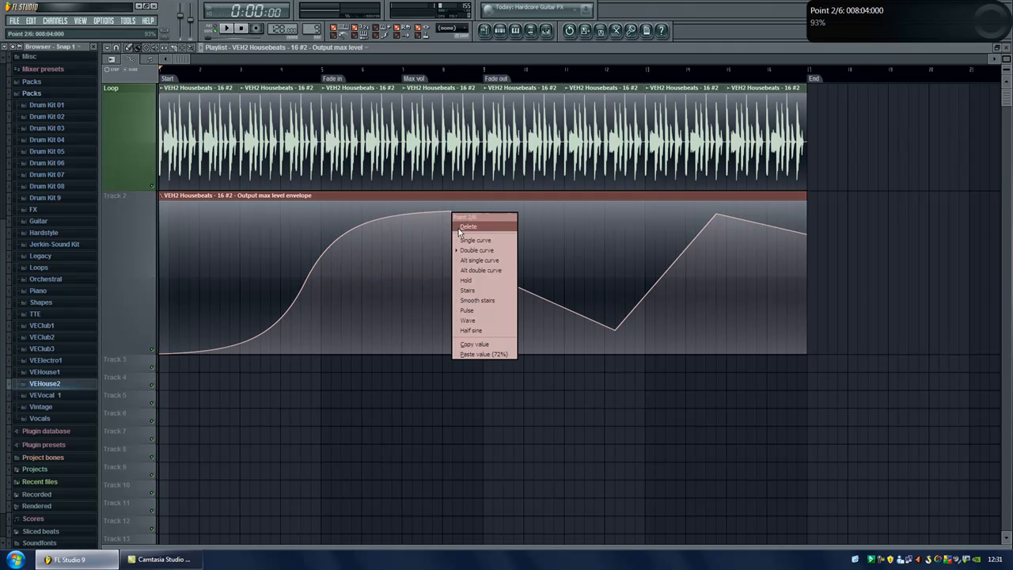
left_click(482, 290)
left_click_drag(304, 283, 305, 307)
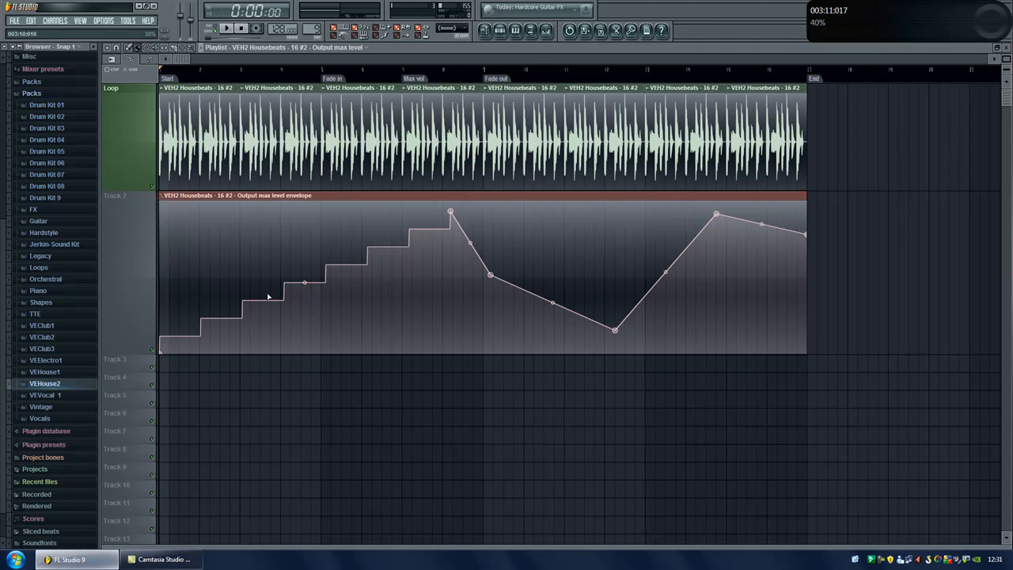
right_click(451, 215)
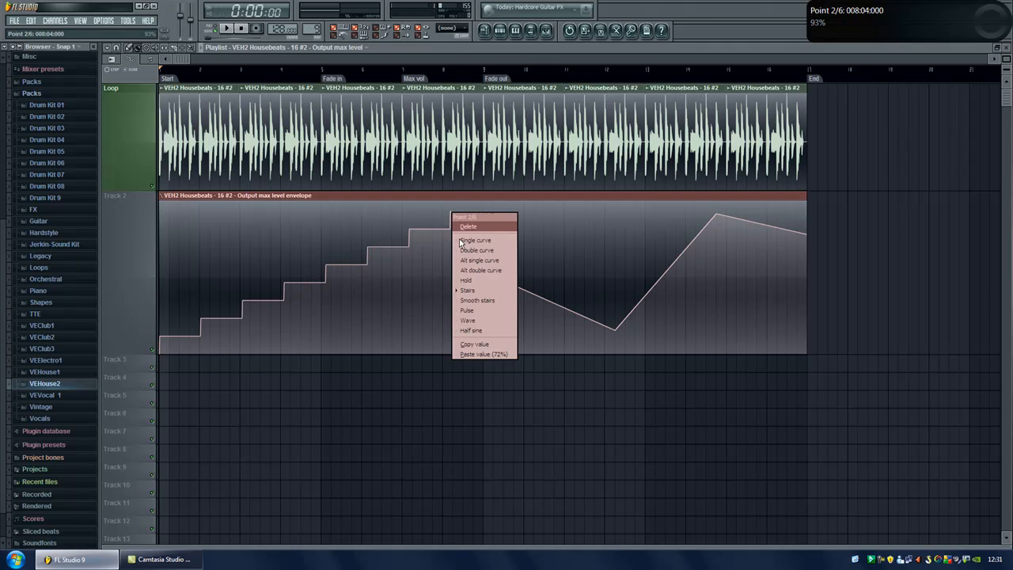
left_click(480, 306)
left_click_drag(306, 283, 306, 294)
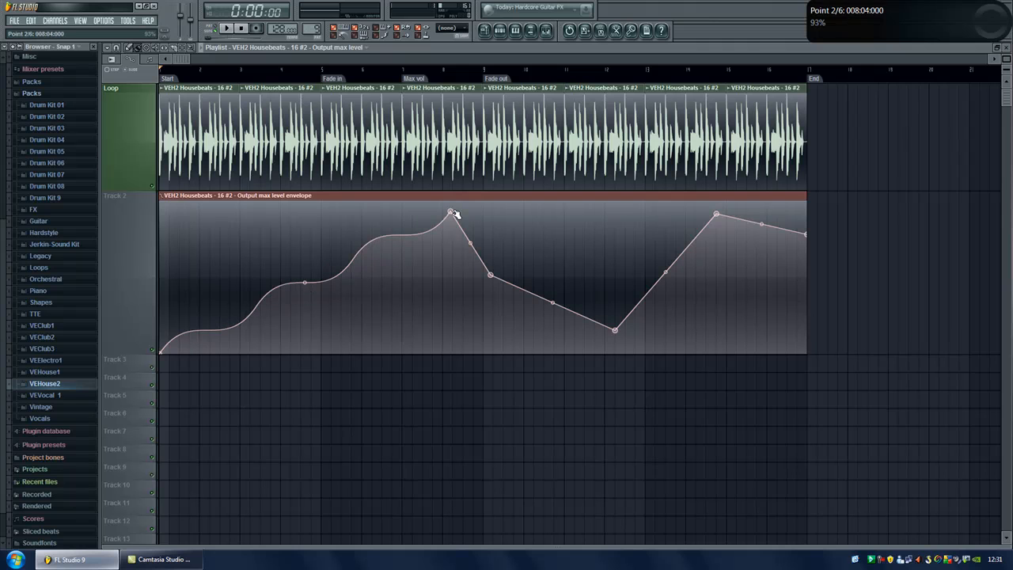
Step: Try the Pulse and Wave curve types on point 2, adjusting the tension to vary the pulses and the wave shape
right_click(452, 212)
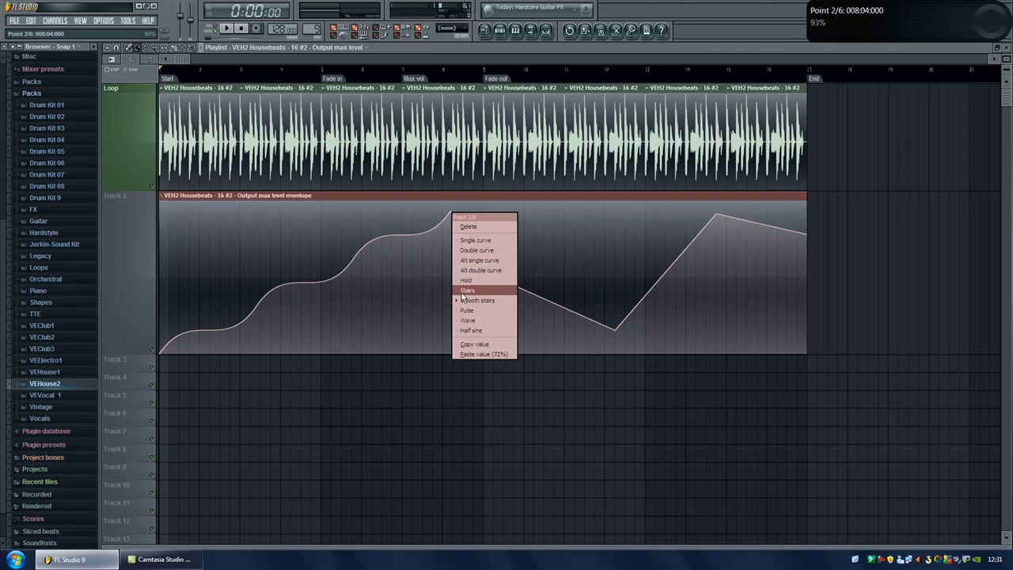
left_click(467, 309)
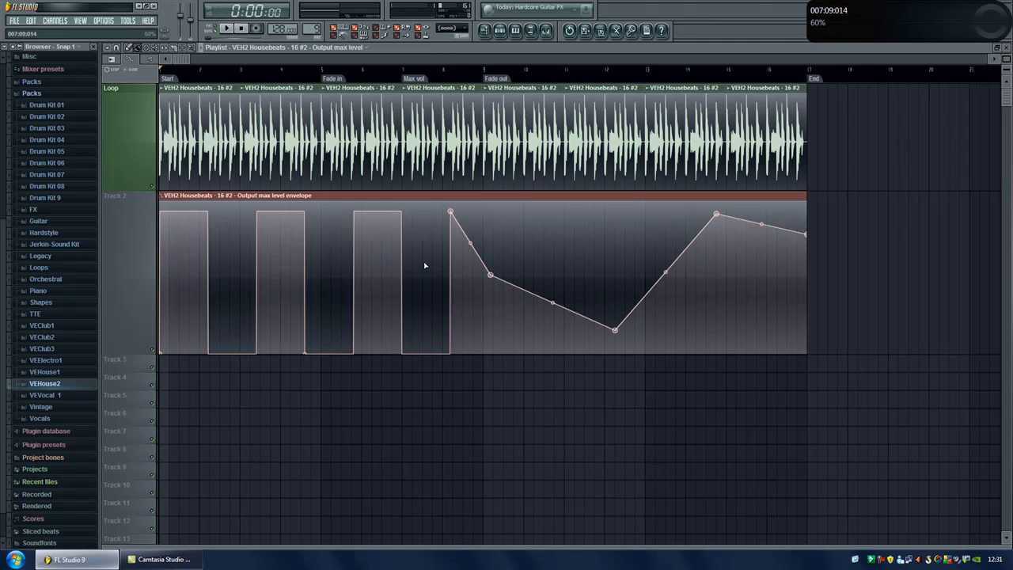
mouse_move(304, 353)
left_mouse_down()
mouse_move(304, 316)
mouse_move(304, 340)
left_mouse_up()
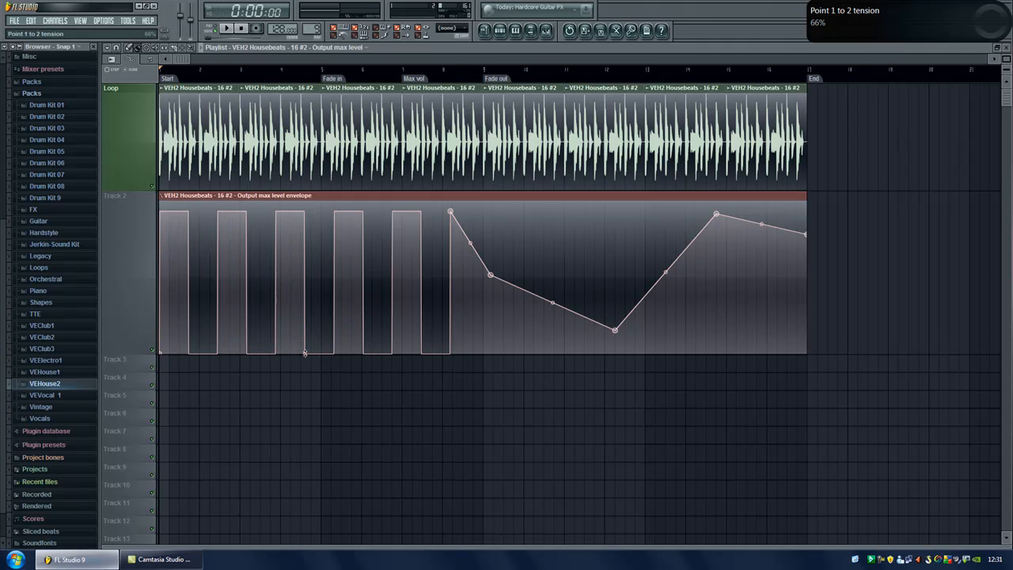
right_click(450, 213)
left_click(483, 331)
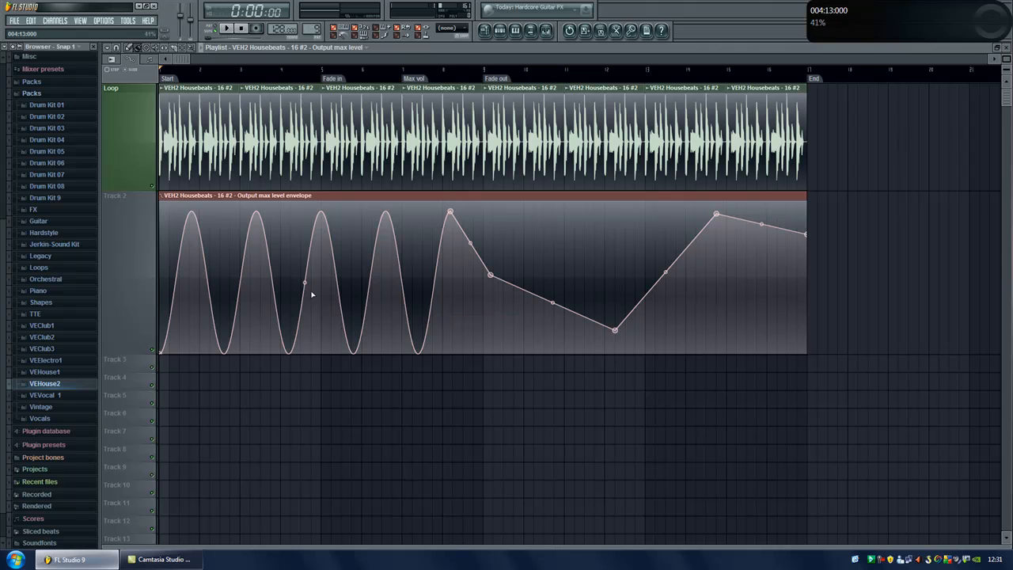
mouse_move(305, 284)
left_mouse_down()
mouse_move(306, 245)
mouse_move(305, 270)
left_mouse_up()
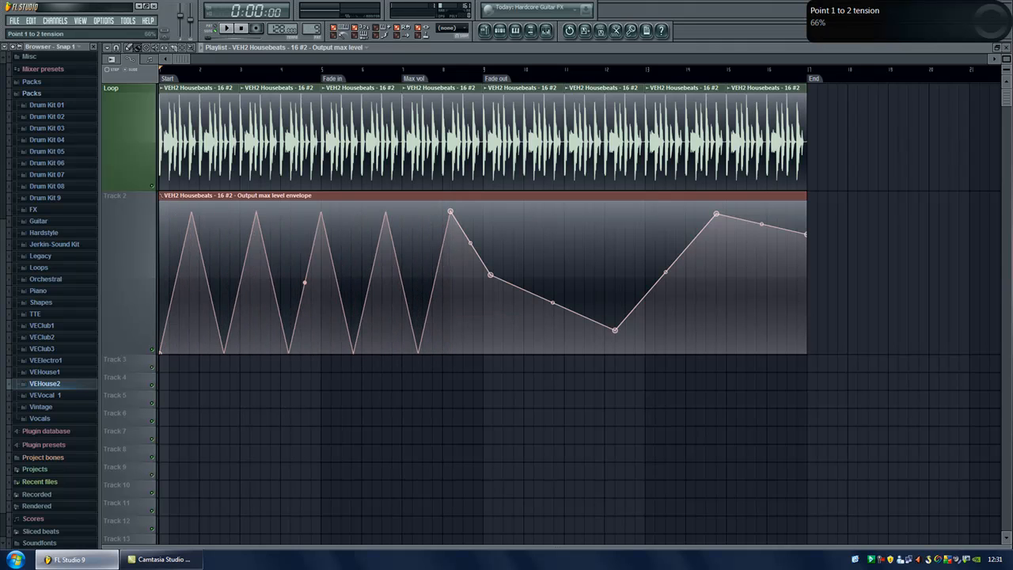
Step: Set point 2's curve type to Hold and raise the envelope's first point slightly
right_click(453, 212)
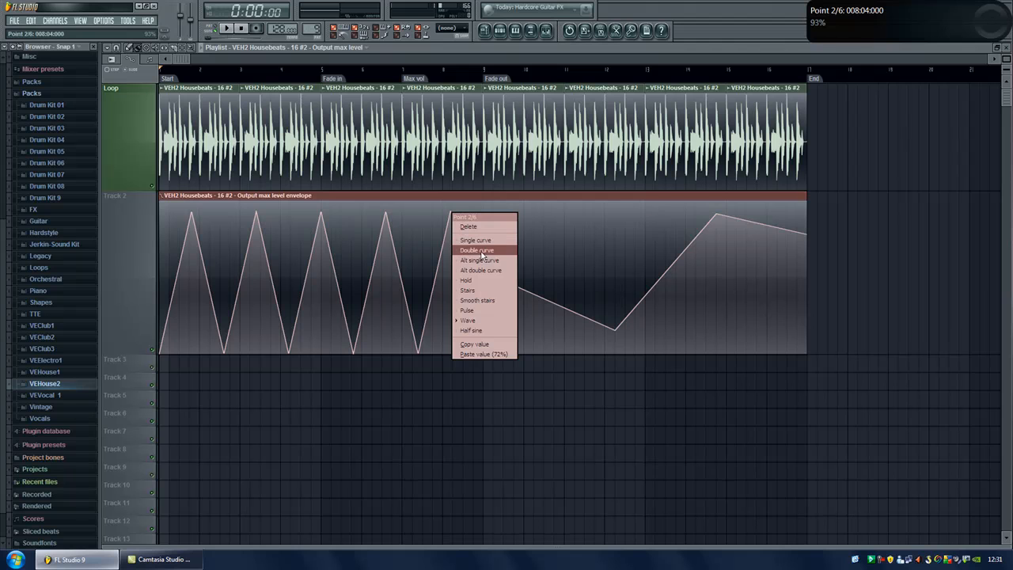
left_click(476, 282)
left_click_drag(163, 355, 388, 347)
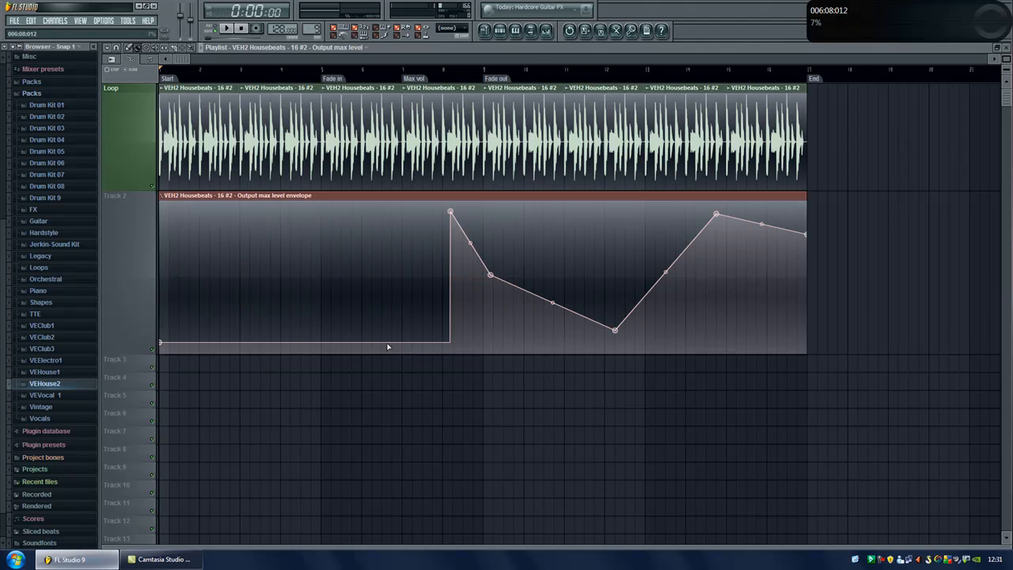
Step: Set point 2 back to Single curve and bend the first segment strongly downwards for a late, steep rise
right_click(449, 212)
left_click(475, 242)
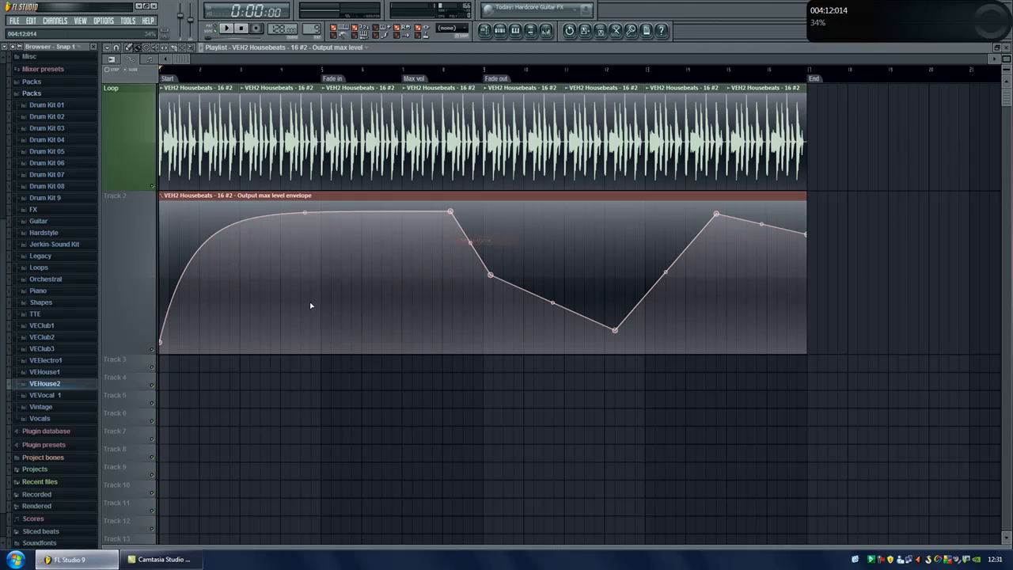
left_click_drag(311, 301, 307, 344)
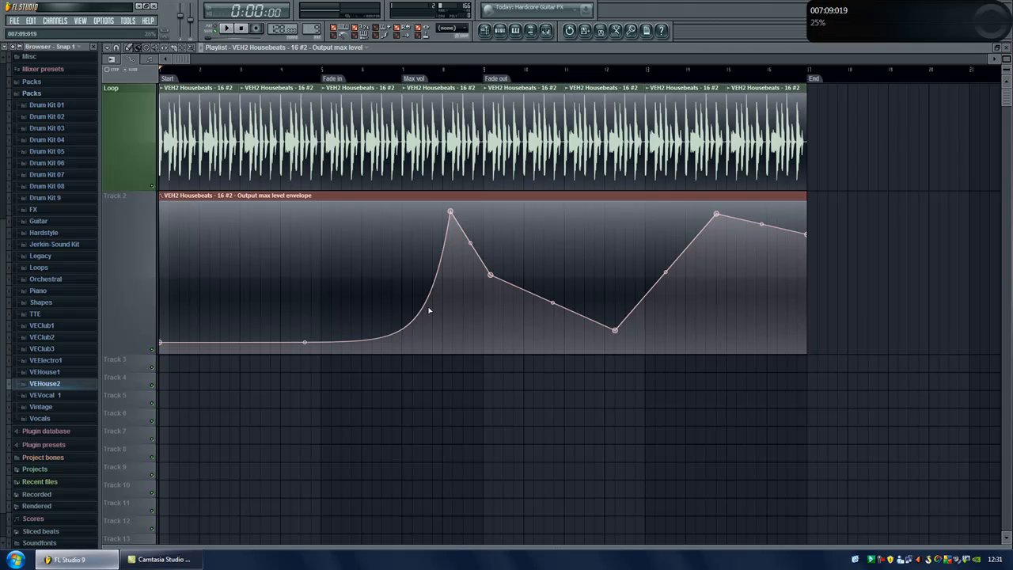
Step: Try the Hold curve type on point 2 of the volume envelope and delete that point
right_click(450, 212)
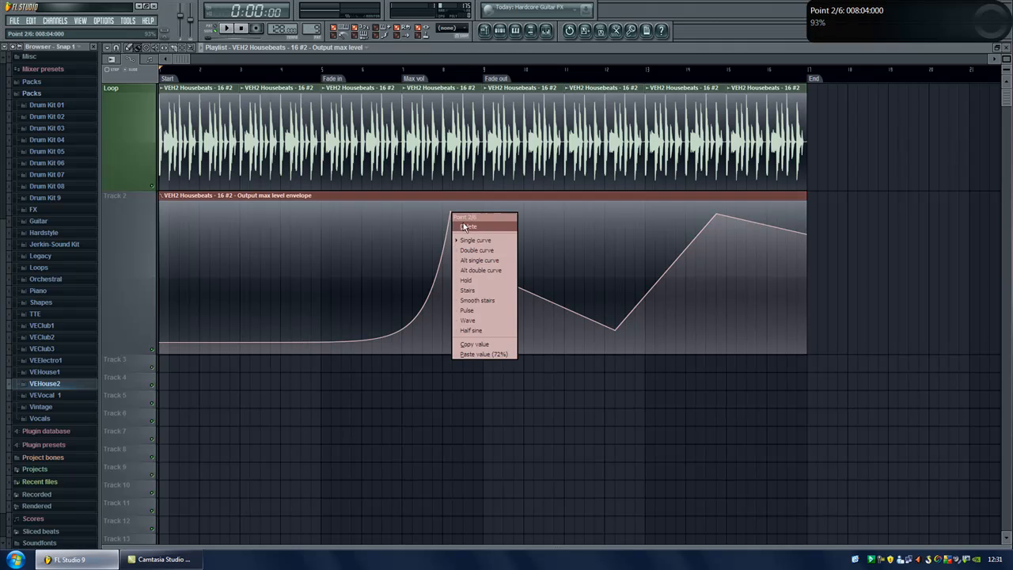
left_click(475, 278)
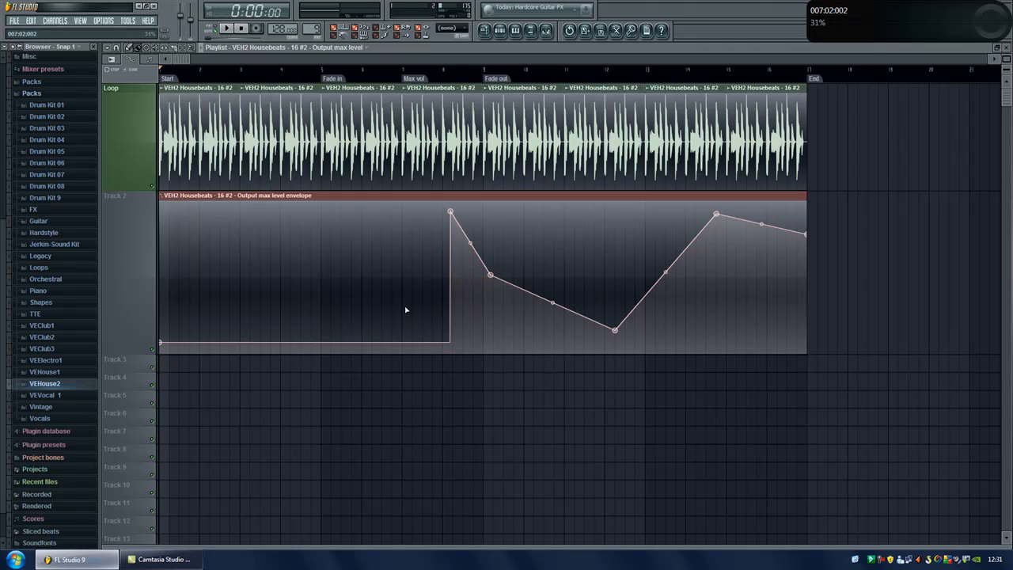
right_click(450, 213)
left_click(467, 228)
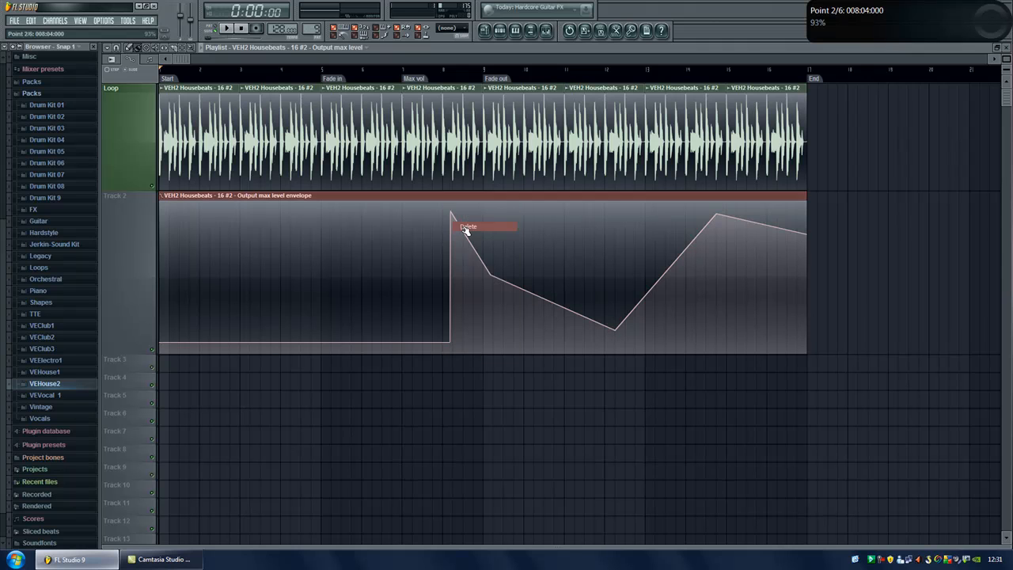
Step: Raise the envelope's first point, add a point at the Fade in marker and bend the segment between them downwards
left_click_drag(160, 342, 160, 319)
right_click(322, 294)
left_click(333, 322)
left_click_drag(240, 320, 240, 312)
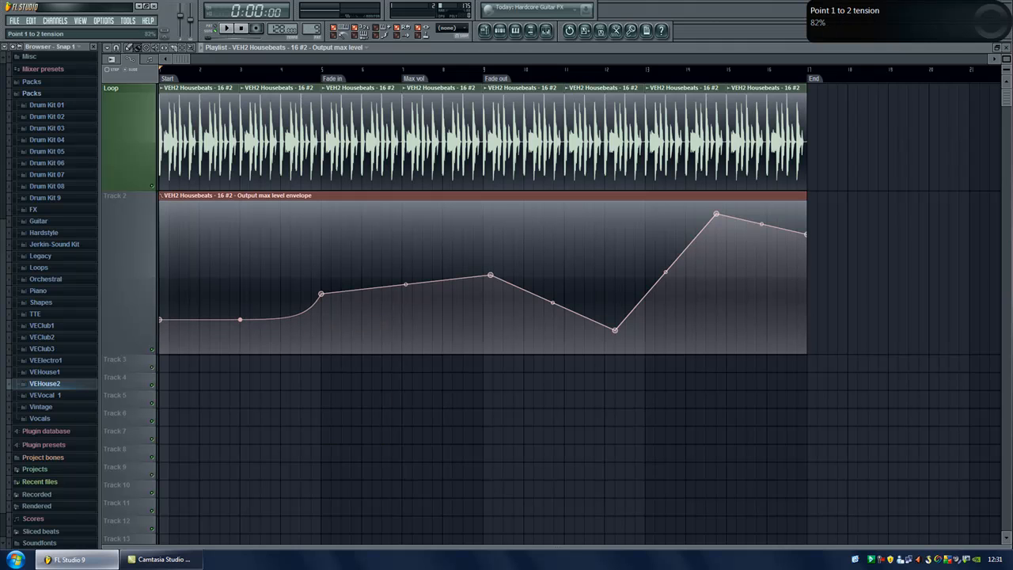
Step: Add a 100% point at the Max vol marker with an upward-bowed rise, and move point 4 to the Fade out marker at full level
left_click(405, 204)
left_click_drag(365, 286, 363, 222)
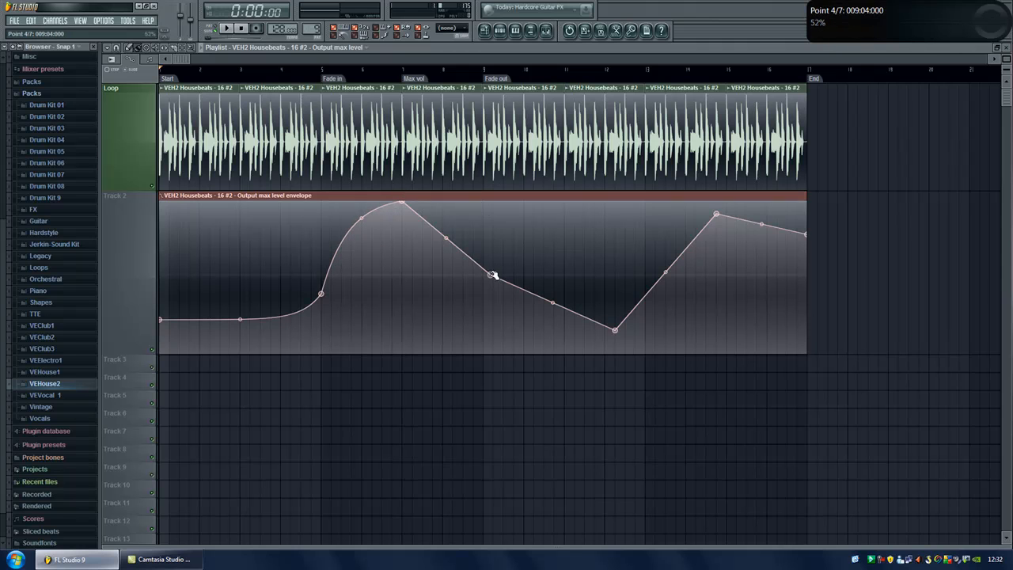
left_click_drag(491, 274, 483, 203)
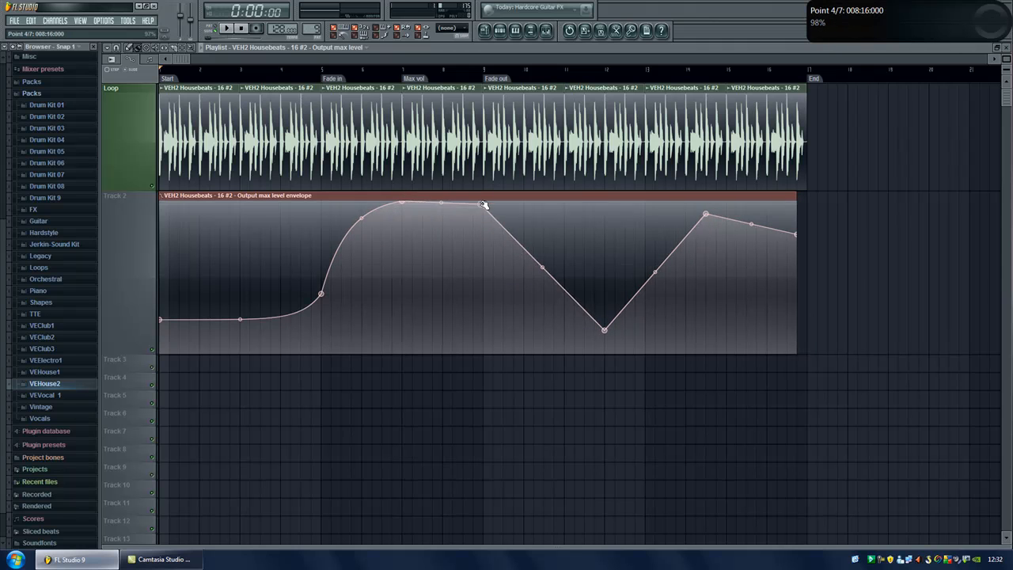
Step: Delete the two control points between the Fade out marker and the envelope's end point
right_click(707, 214)
left_click(721, 227)
right_click(608, 328)
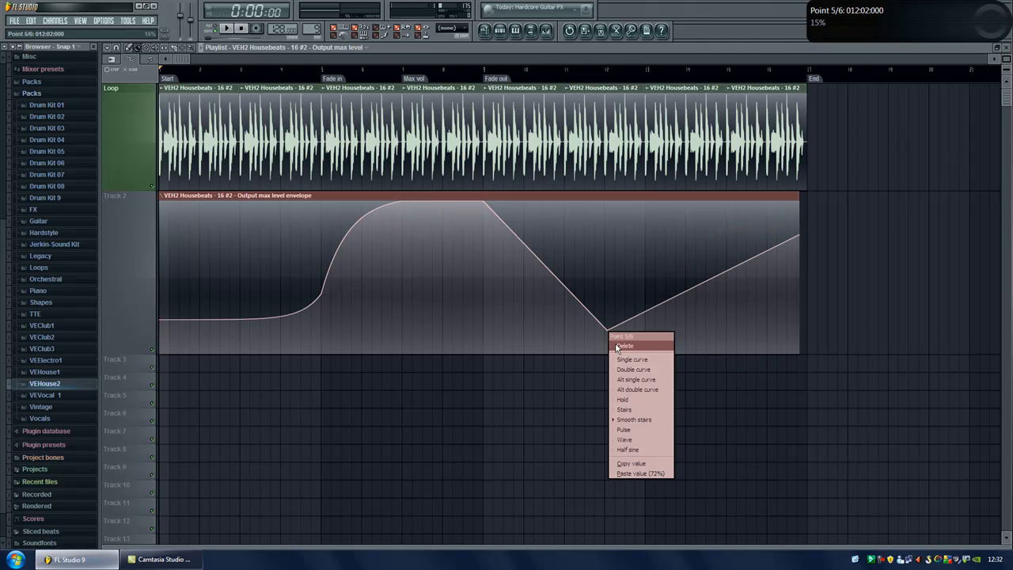
left_click(621, 341)
Step: Place the end point at the End marker at 0%, and give the fade-out a Smooth stairs curve with about 64% tension
left_click_drag(802, 242, 808, 354)
right_click(807, 354)
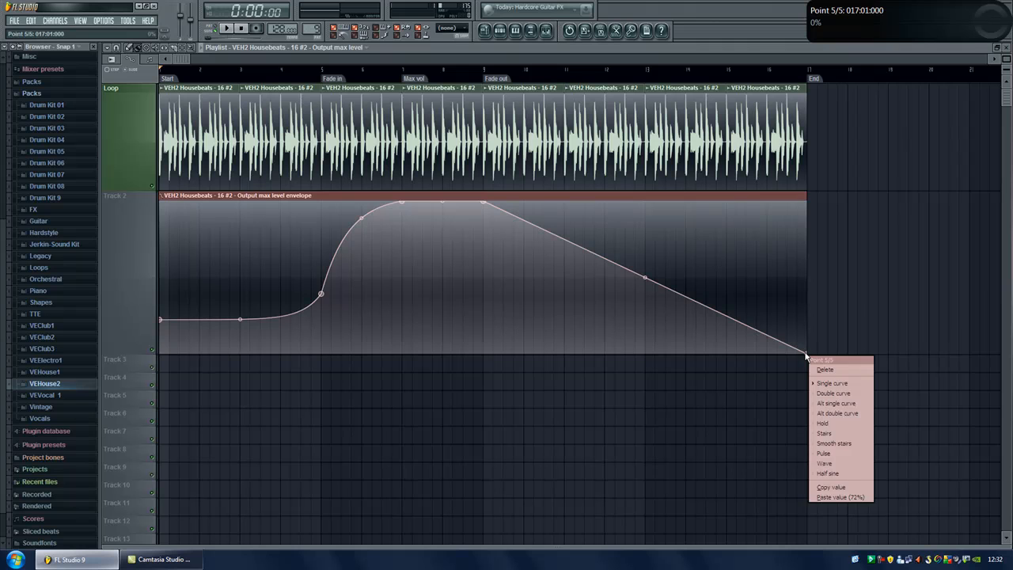
left_click(831, 436)
left_click_drag(645, 277, 645, 253)
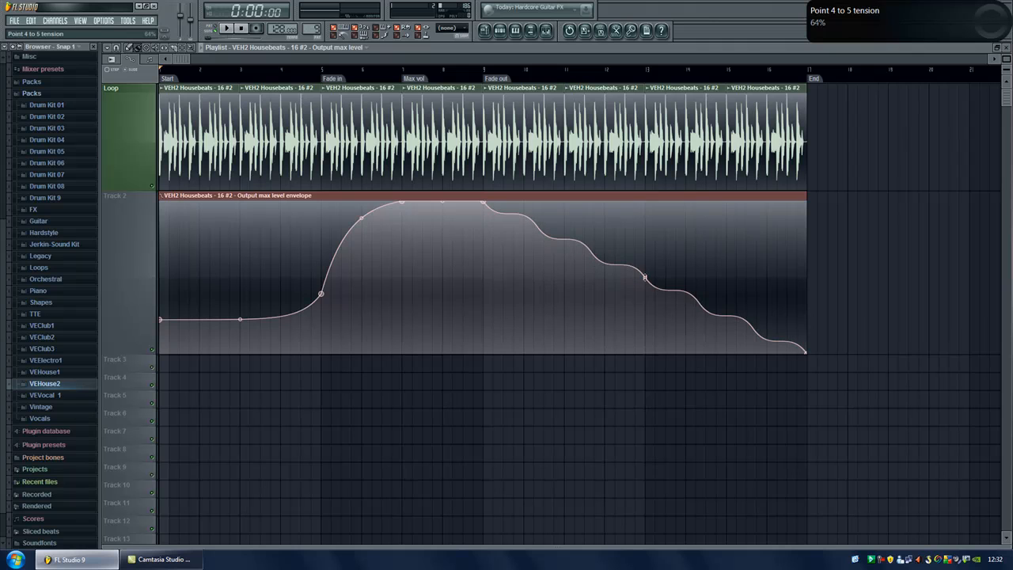
Step: Play the song to hear the volume automation on the drum loop and stop playback before the end
left_click(227, 29)
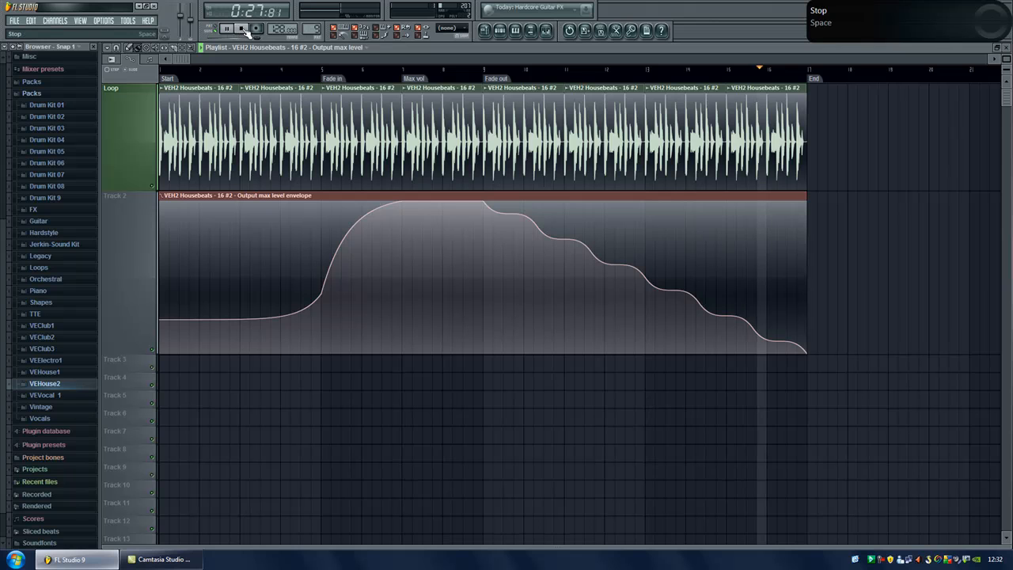
left_click(244, 29)
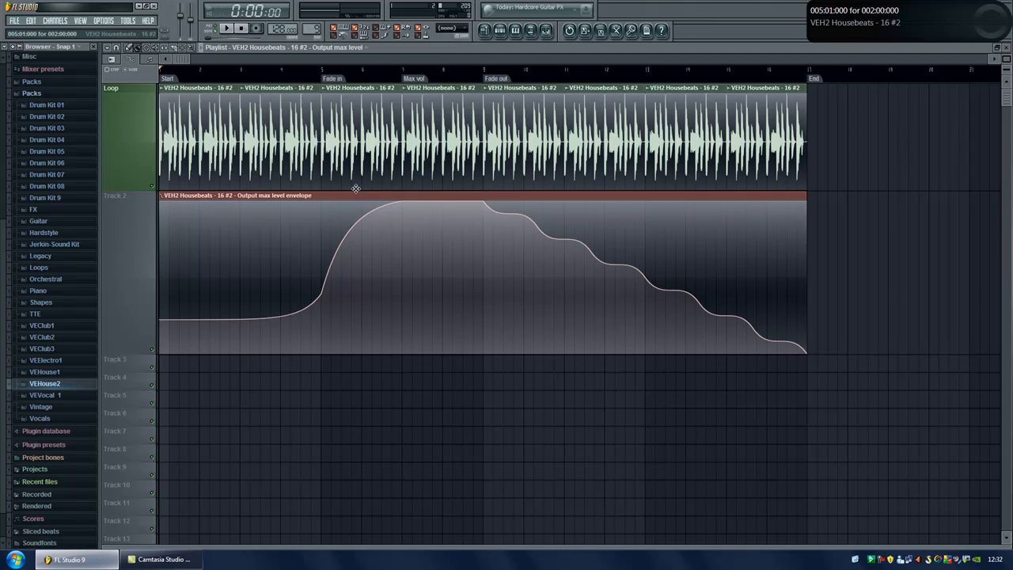
Step: Copy the value of the point at the Max vol marker and paste it onto the master pitch slider
right_click(407, 202)
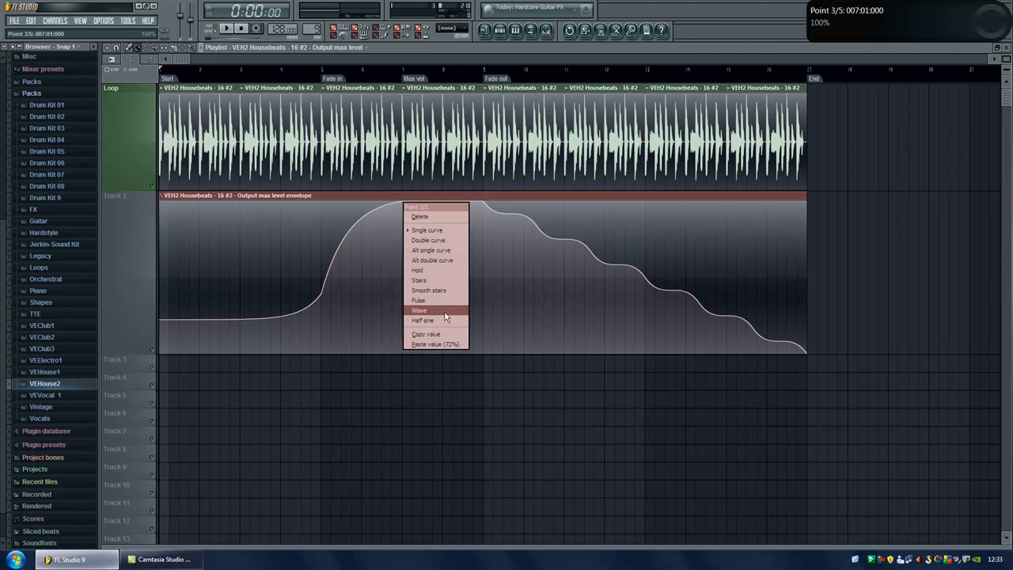
left_click(454, 335)
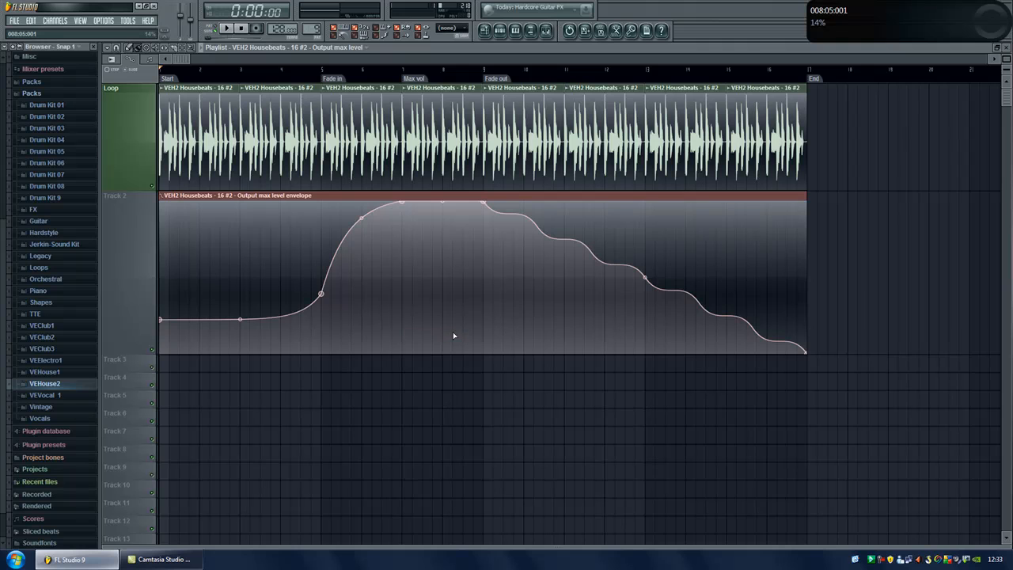
right_click(191, 20)
left_click(221, 112)
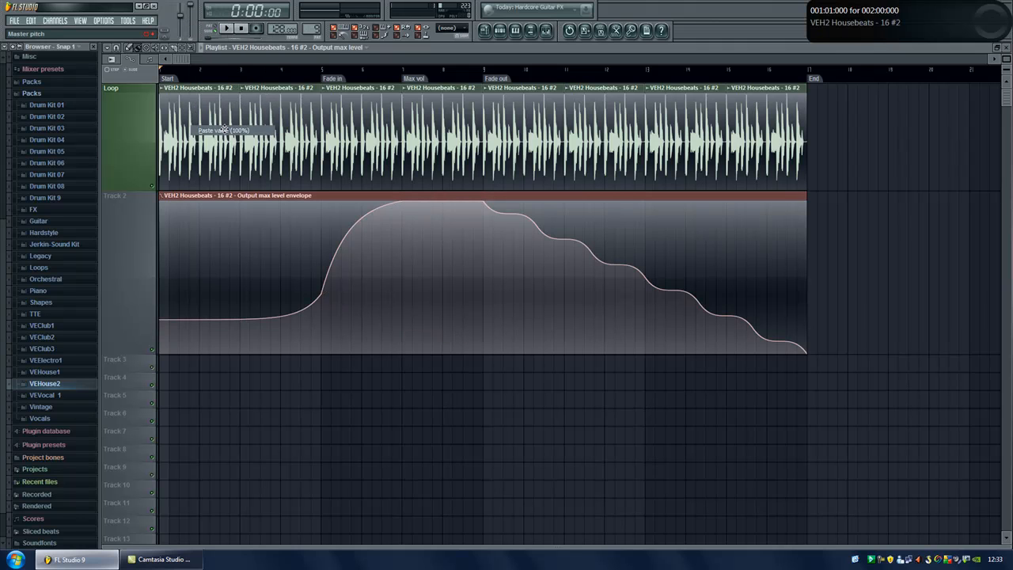
Step: Lower the master pitch, copy its value and paste it onto the envelope point at the Fade out marker
left_click_drag(192, 5, 192, 25)
right_click(194, 28)
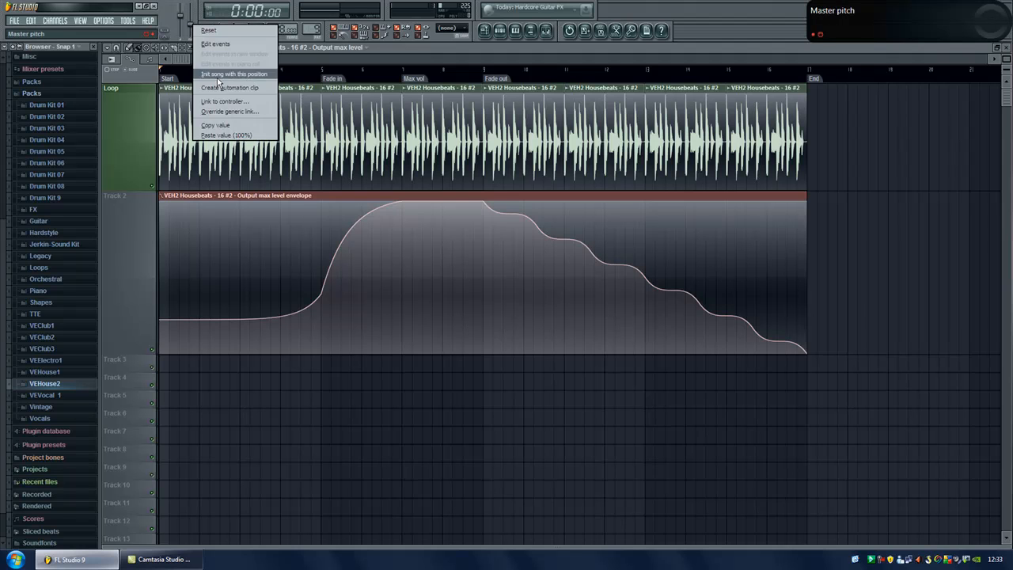
left_click(221, 122)
right_click(484, 204)
left_click(503, 344)
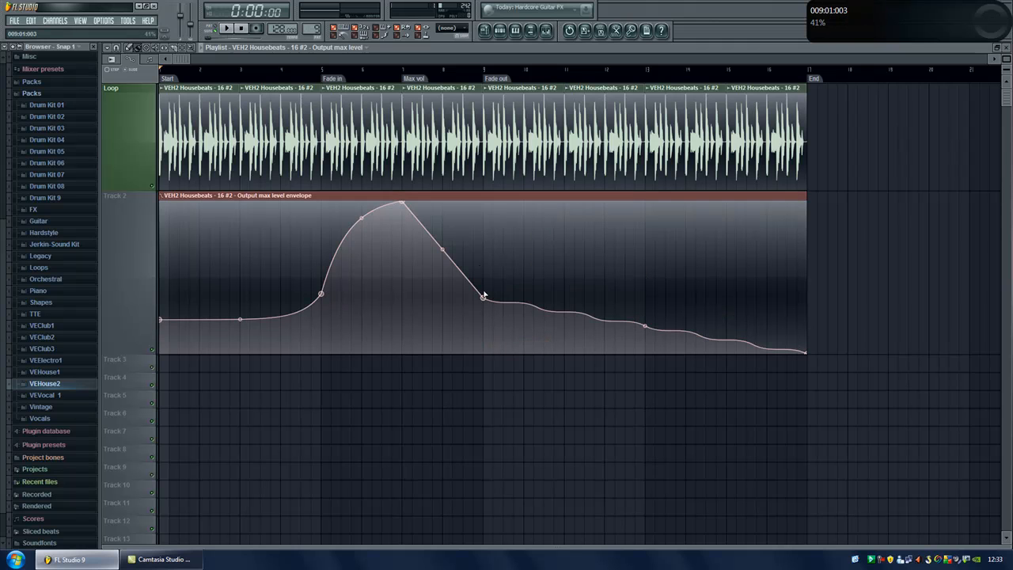
Step: Reset the master pitch and raise the Fade out point back to full level
right_click(193, 27)
left_click(195, 33)
right_click(485, 300)
left_click(485, 299)
left_click_drag(485, 299, 486, 199)
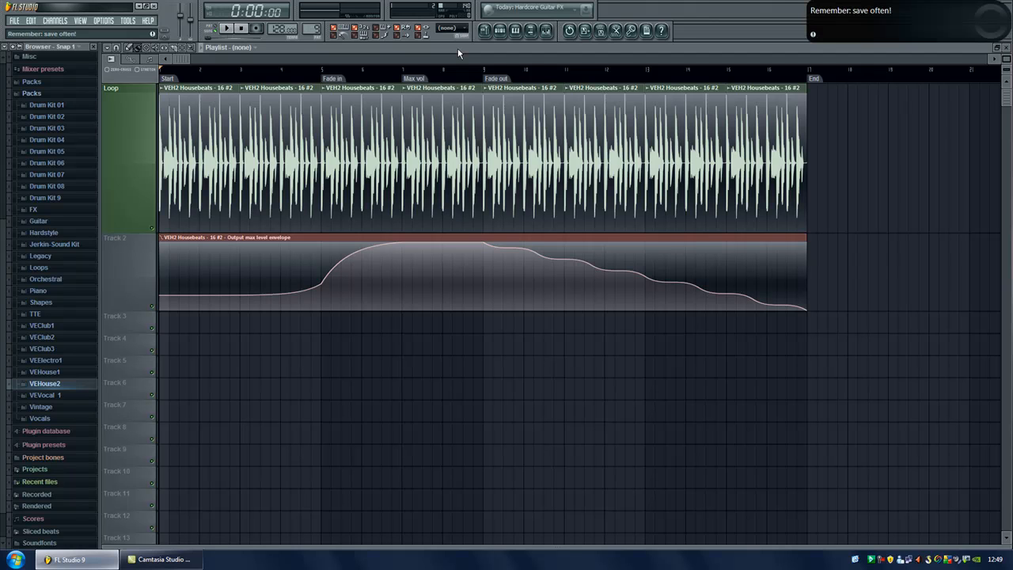
Step: Create an automation clip for the drum loop channel's panning and enlarge Track 3 to show it
left_click(500, 31)
left_click_drag(430, 202, 460, 302)
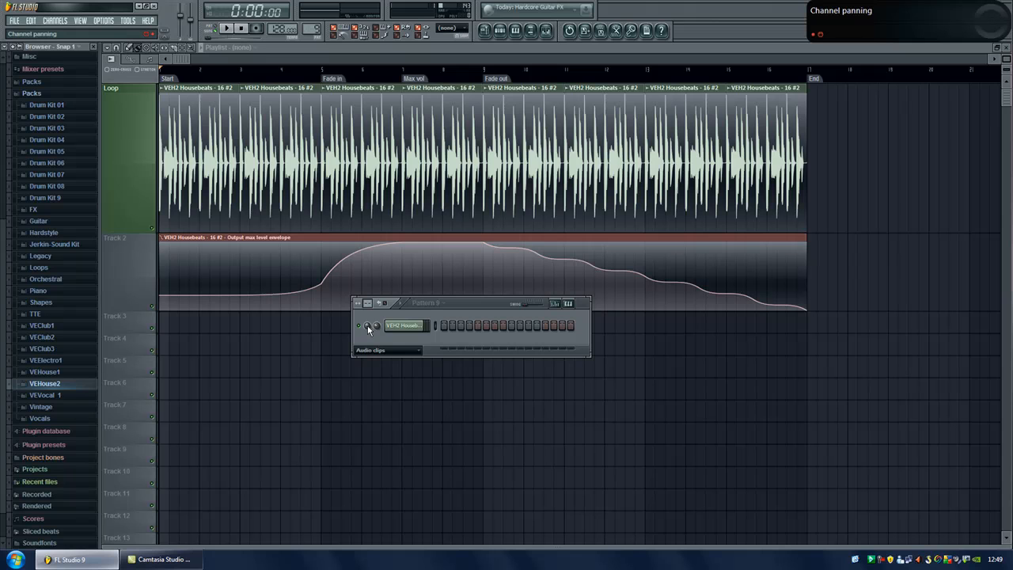
right_click(368, 328)
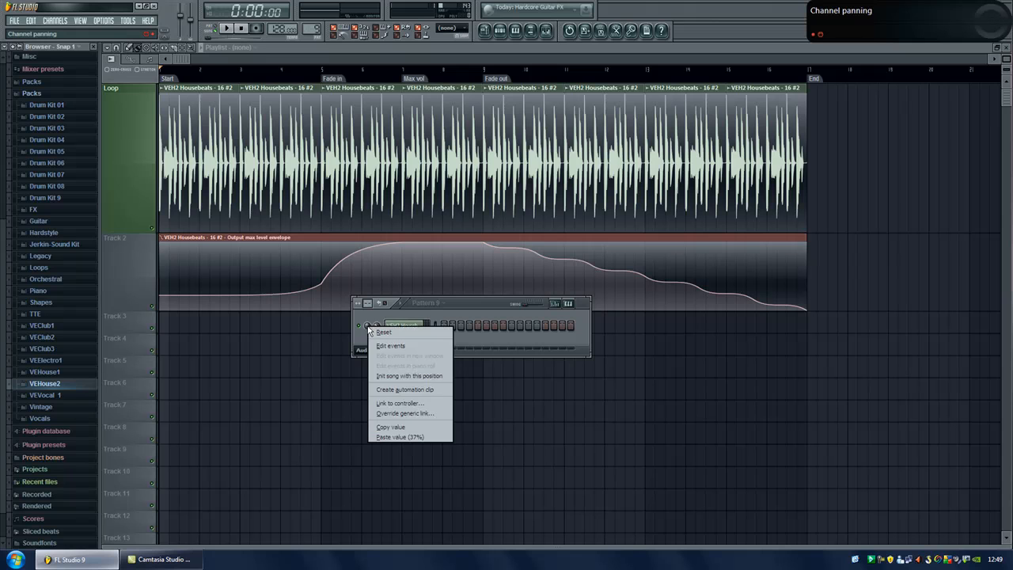
left_click(392, 393)
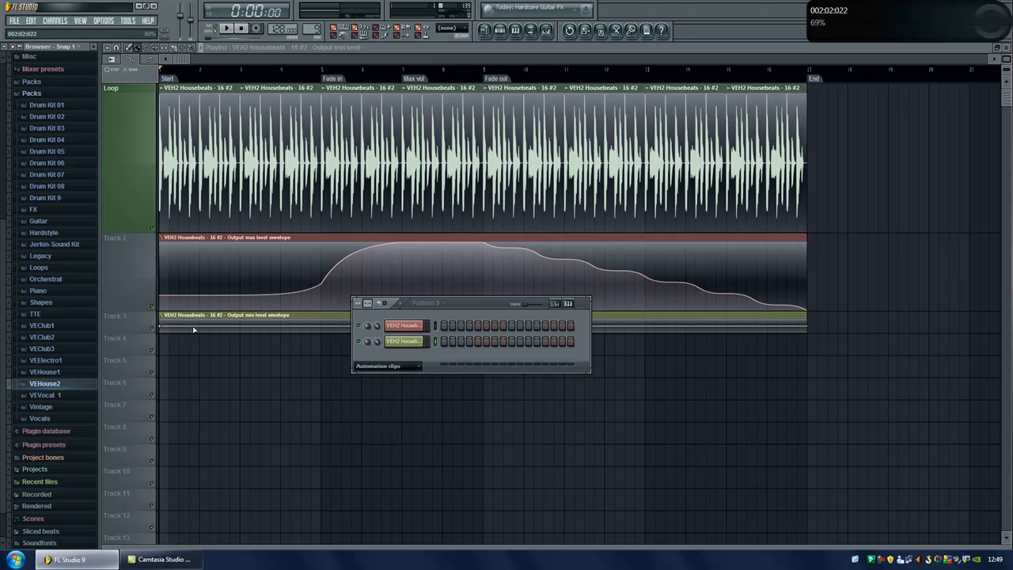
left_click_drag(143, 390, 143, 411)
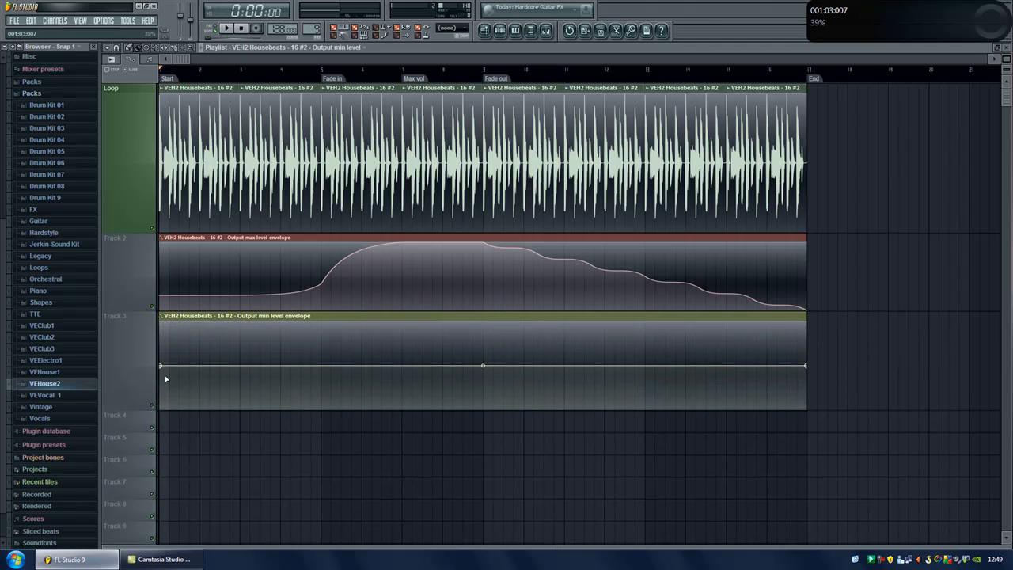
Step: Overlay the panning clip on Track 2's volume clip and trace the volume curve from the start to a point at the Fade in marker
left_click_drag(202, 273, 188, 231)
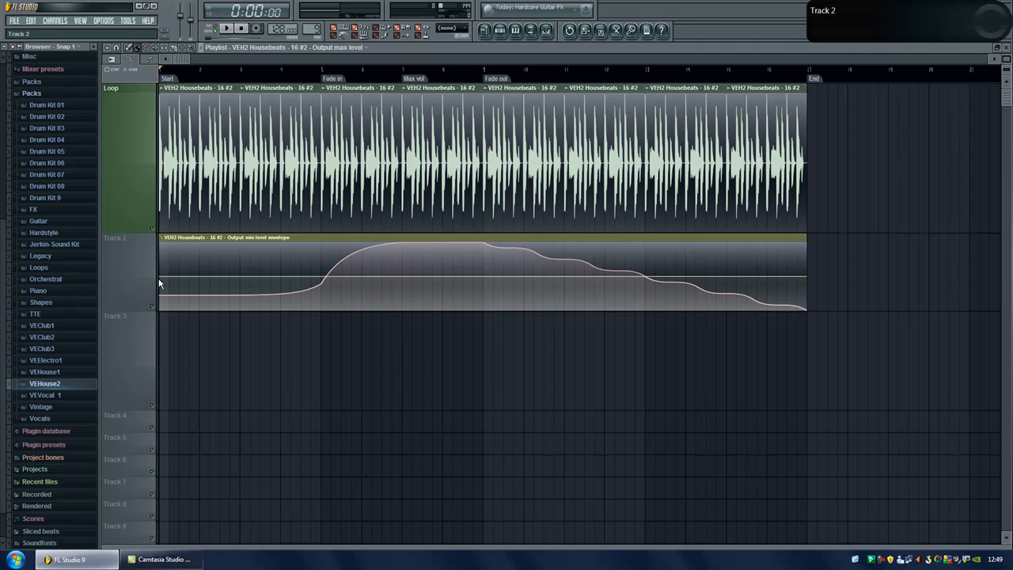
left_click_drag(159, 278, 161, 295)
right_click(322, 286)
right_click(323, 286)
left_click(342, 314)
left_click_drag(323, 285, 323, 283)
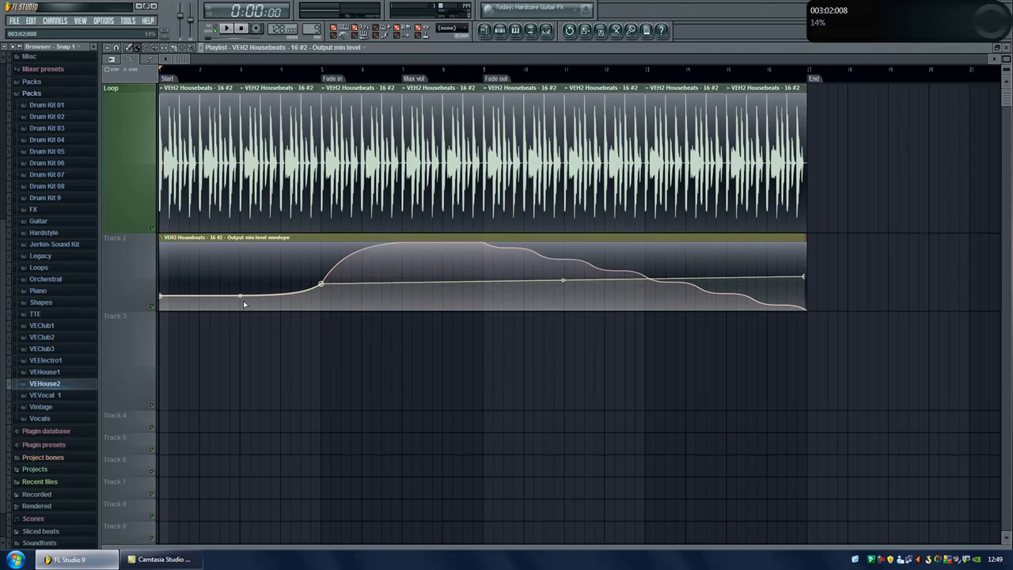
Step: Add a full-level point at the Max vol marker with a rise matching the volume curve, and return the panning clip to Track 3
right_click(406, 249)
left_click_drag(406, 248, 401, 243)
left_click_drag(360, 282, 356, 318)
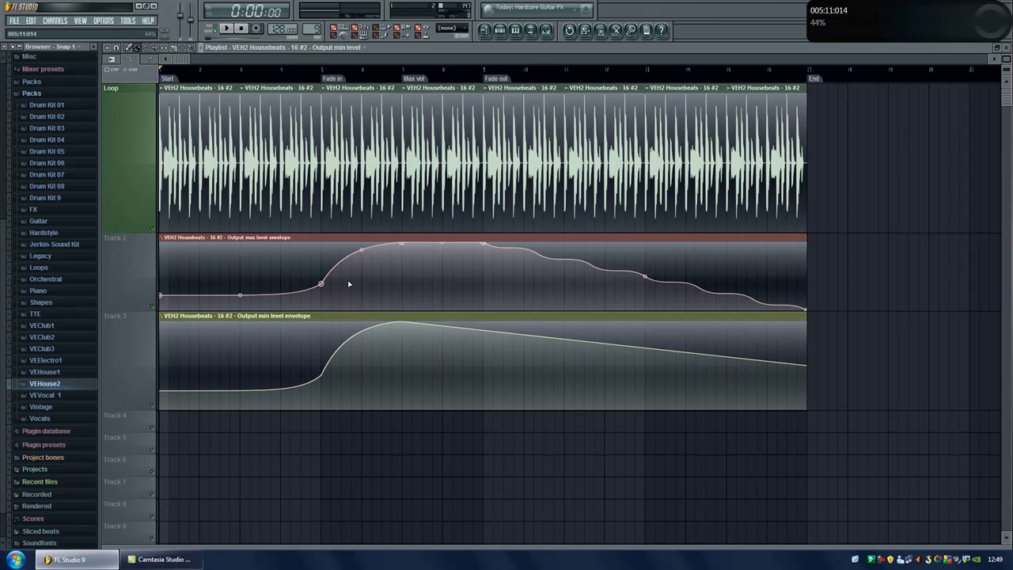
Step: Show the automation clip channels in the step sequencer and copy the articulator state of the red volume clip's channel
left_click(500, 30)
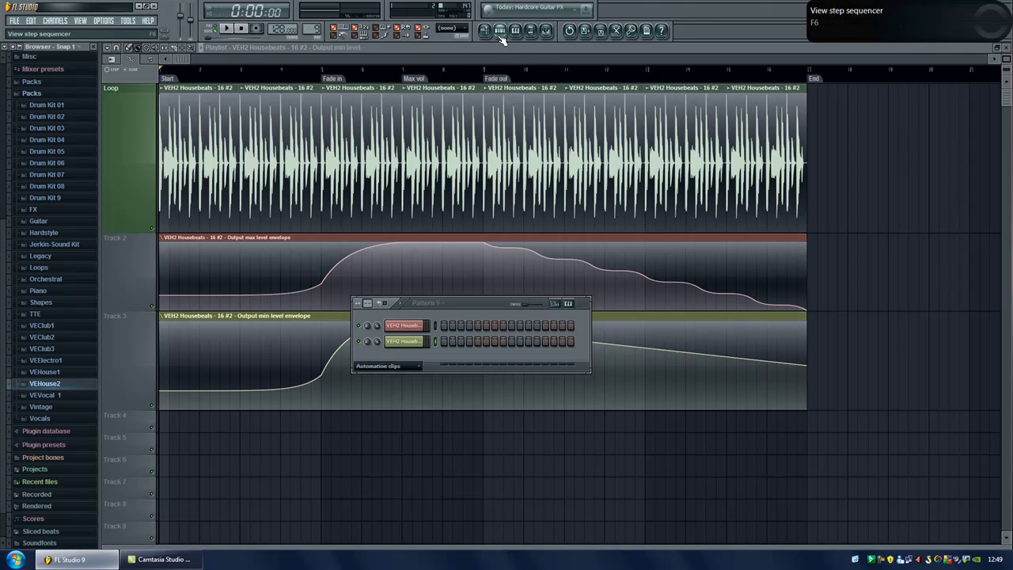
left_click(396, 355)
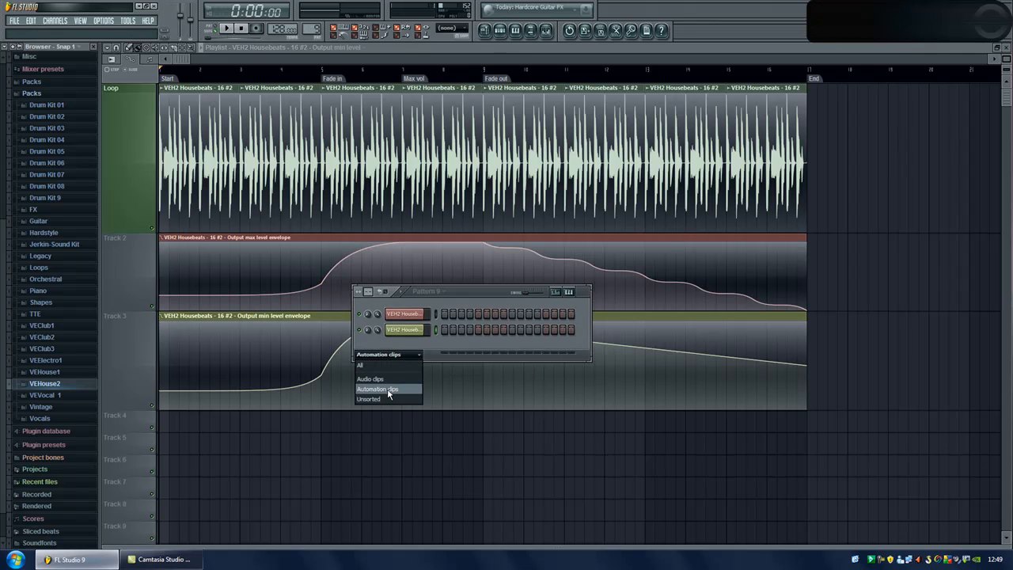
left_click(388, 391)
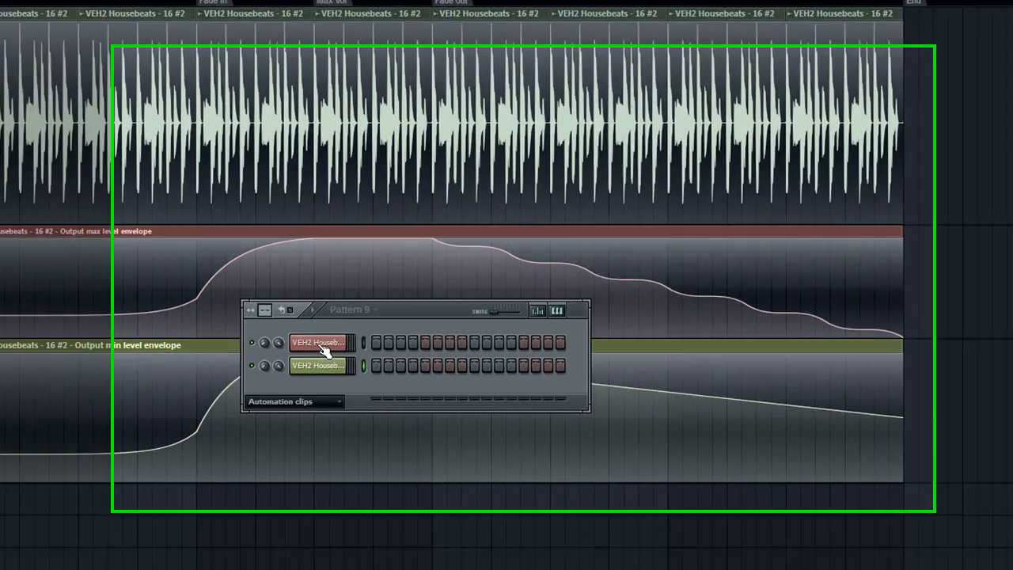
left_click(405, 314)
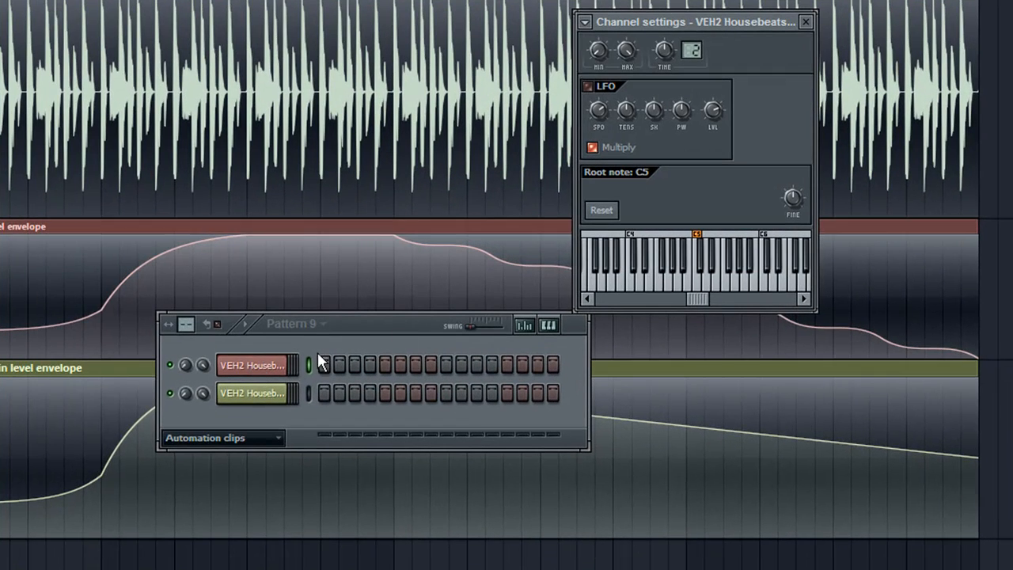
left_click(585, 22)
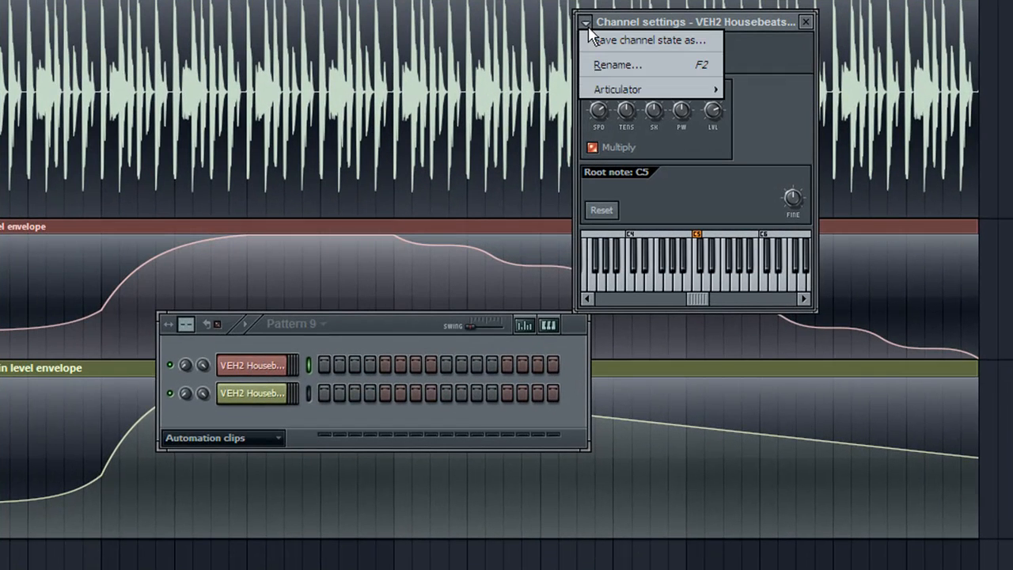
mouse_move(598, 95)
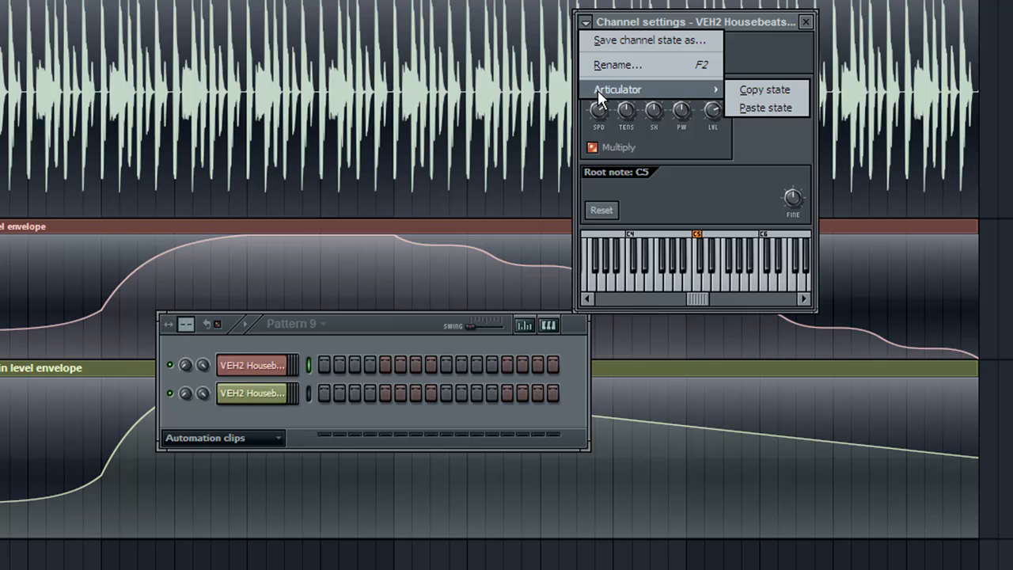
left_click(758, 88)
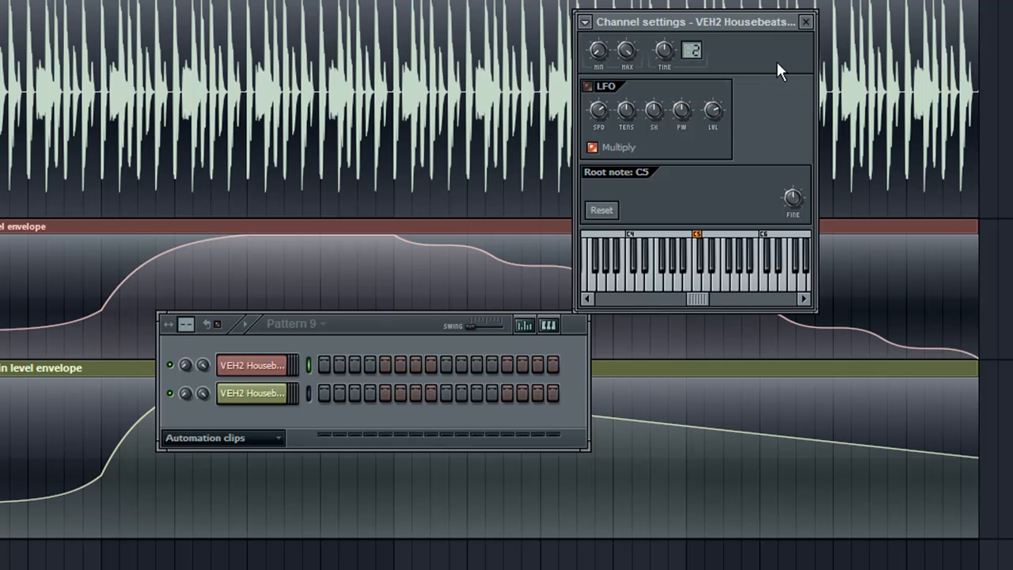
left_click(804, 22)
Step: Paste the copied articulator state into the green panning clip's channel and close its settings
left_click(263, 400)
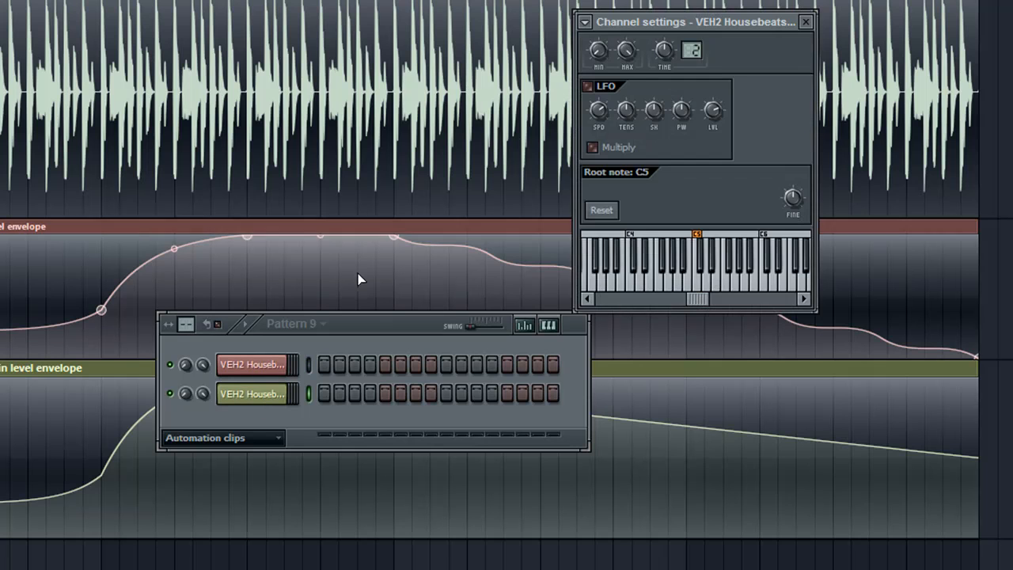
left_click_drag(625, 24, 583, 72)
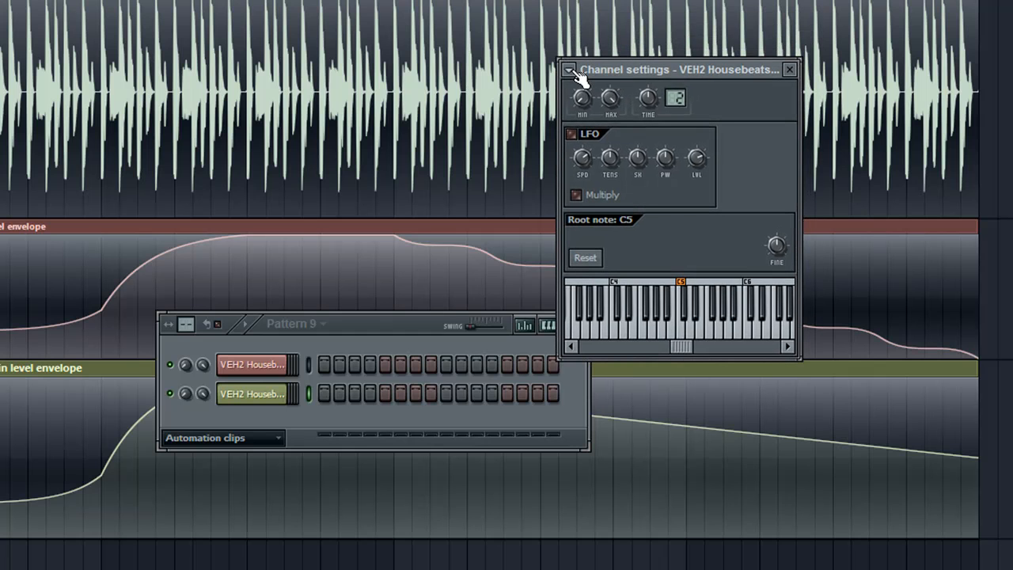
left_click(569, 69)
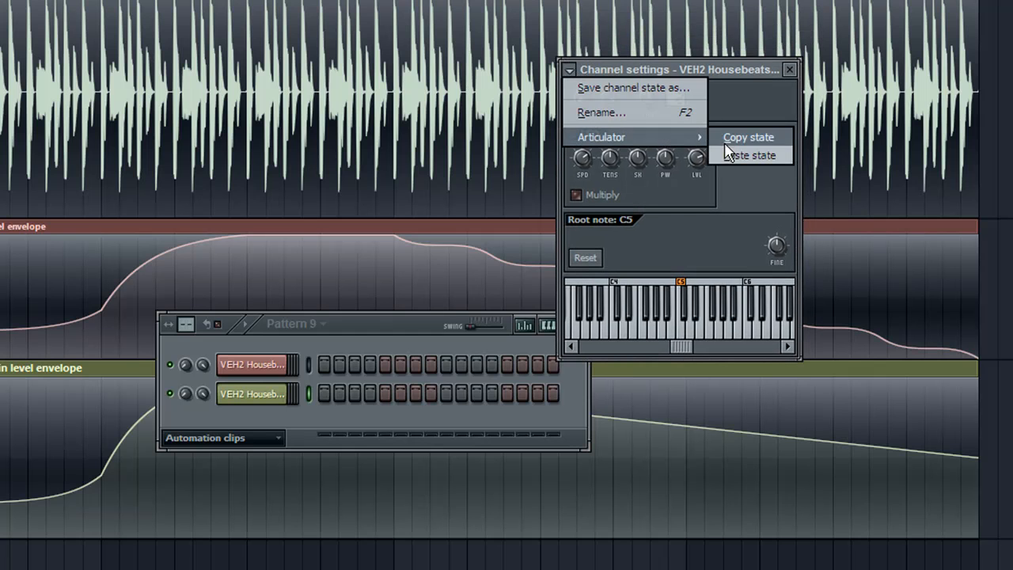
left_click(728, 153)
left_click(789, 68)
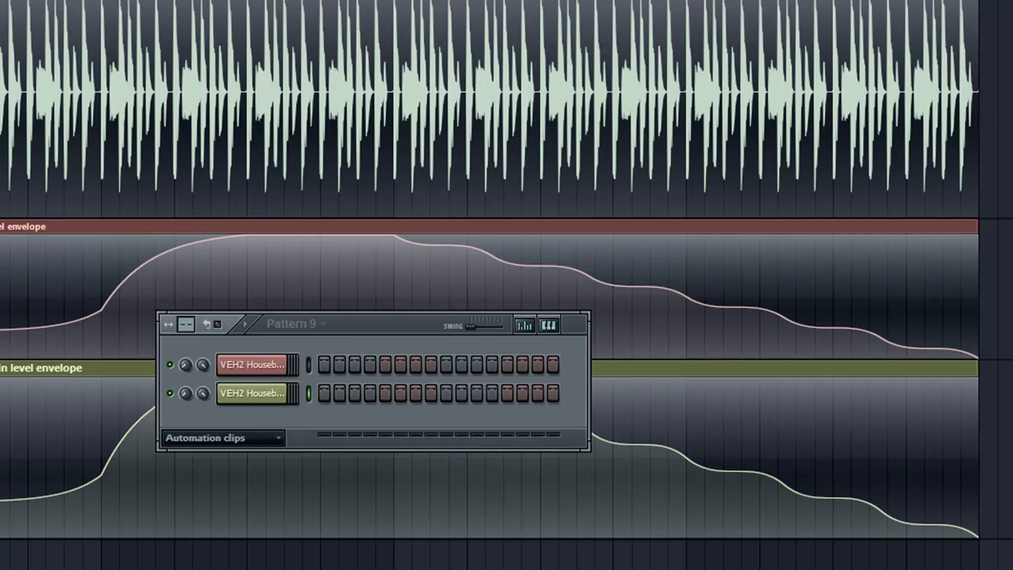
Step: Delete the green panning automation clip's channel from the step sequencer, removing its clip from Track 3
key("F6")
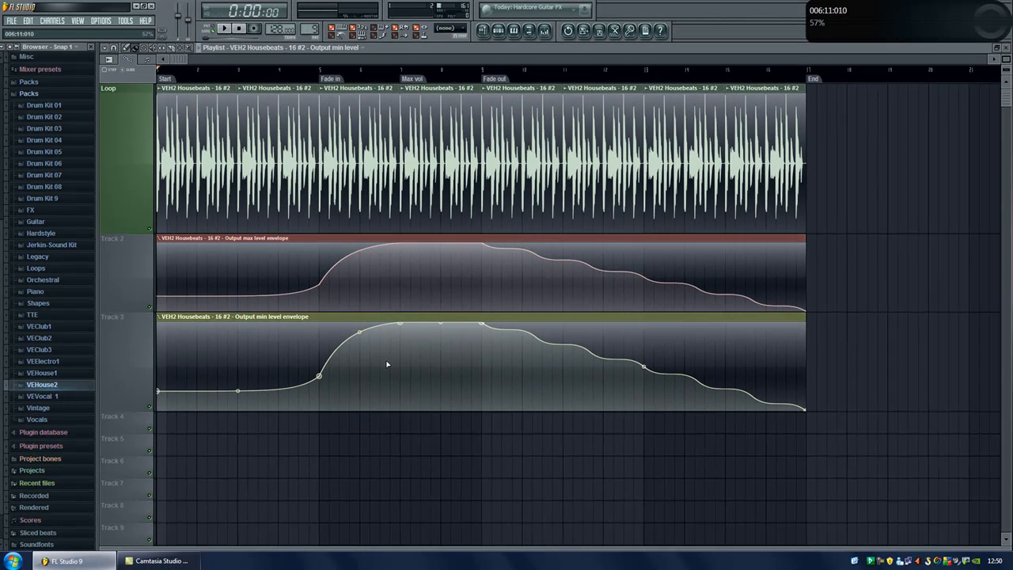
left_click_drag(425, 315, 356, 355)
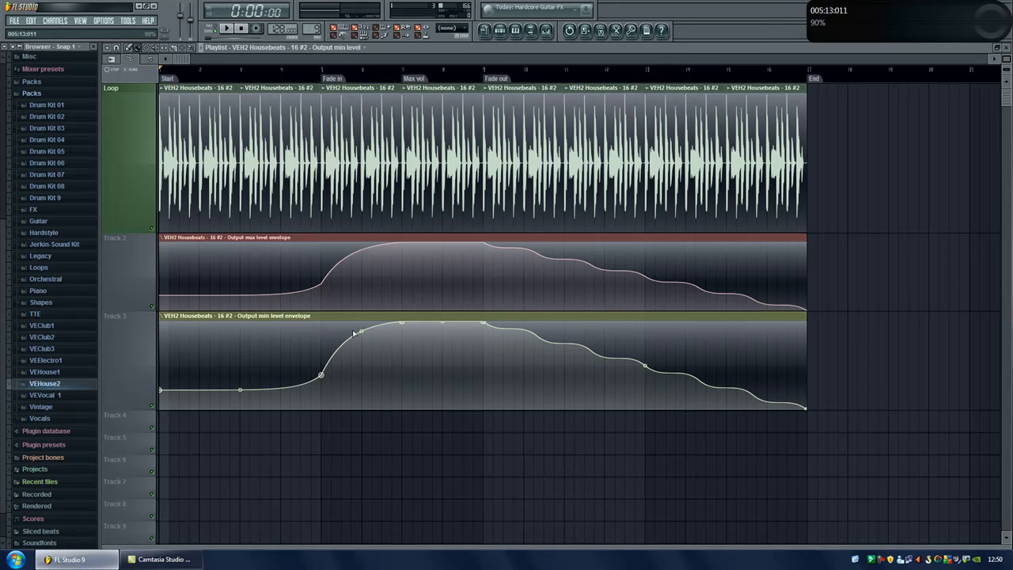
left_click(499, 30)
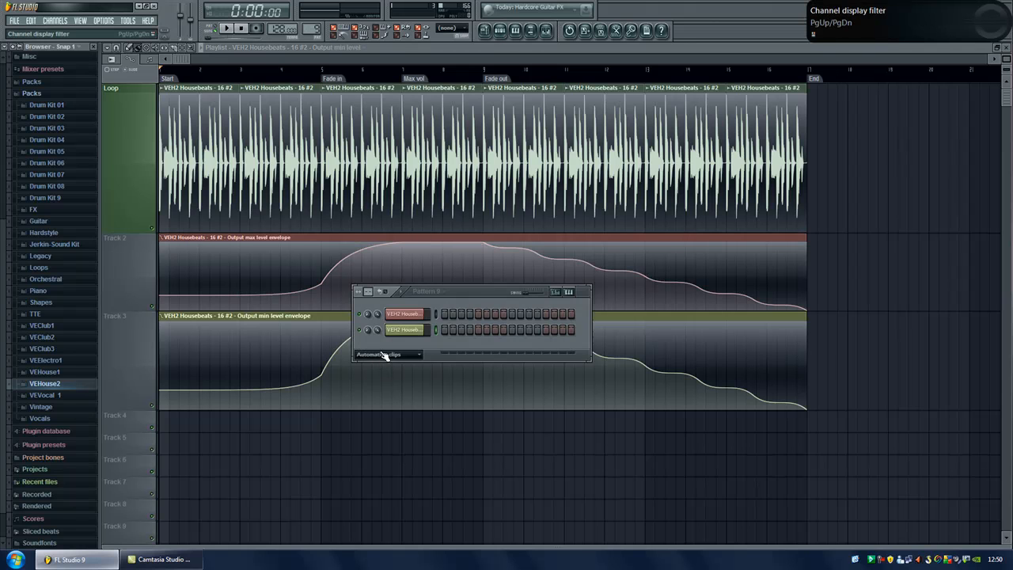
right_click(425, 329)
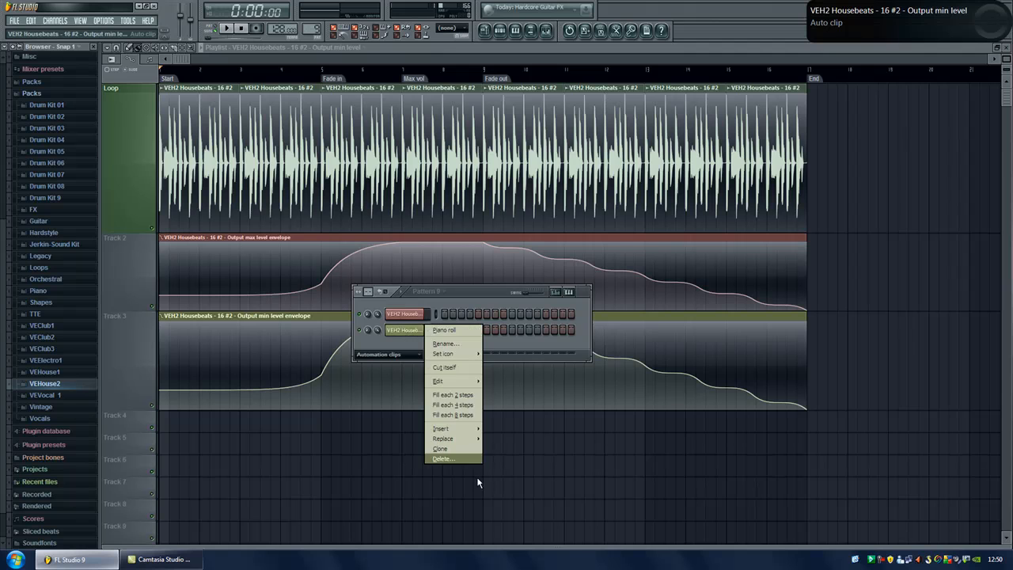
left_click(443, 458)
left_click(558, 313)
Step: Show the audio clip channels and link the loop channel's panning knob to the internal controller "VEH2 Housebeats - 16 #2 - Output max level"
left_click(407, 340)
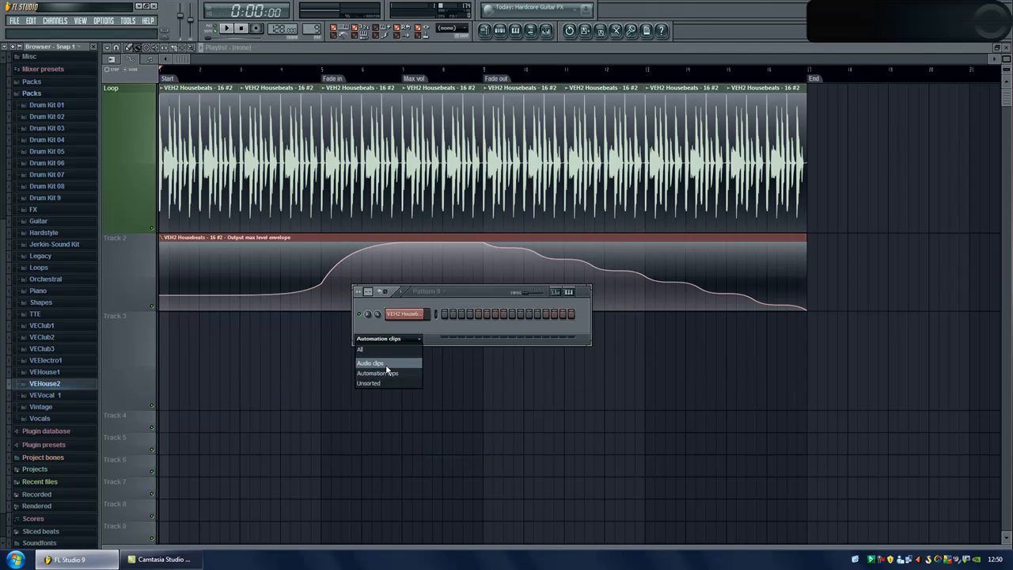
left_click(386, 364)
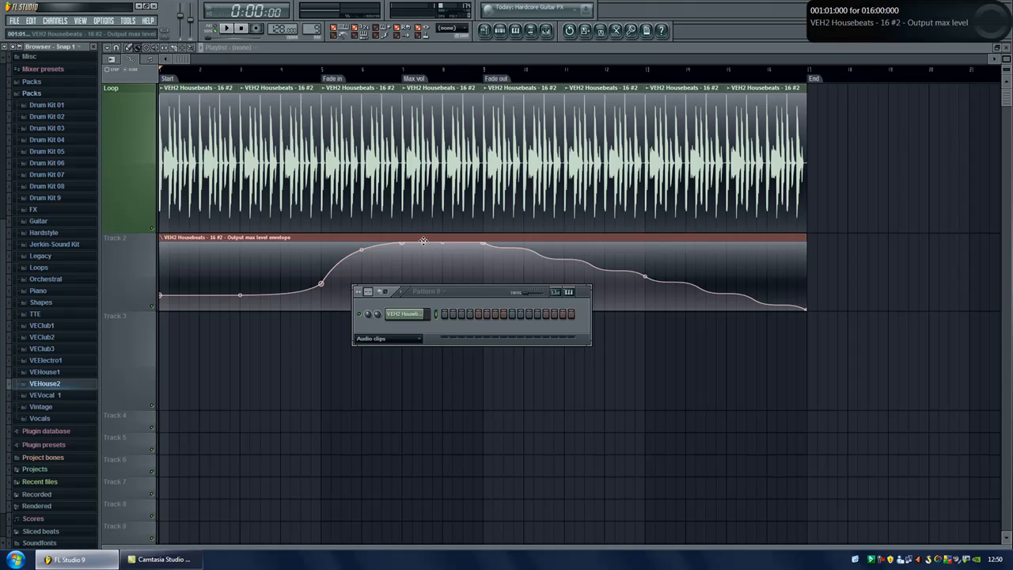
right_click(368, 315)
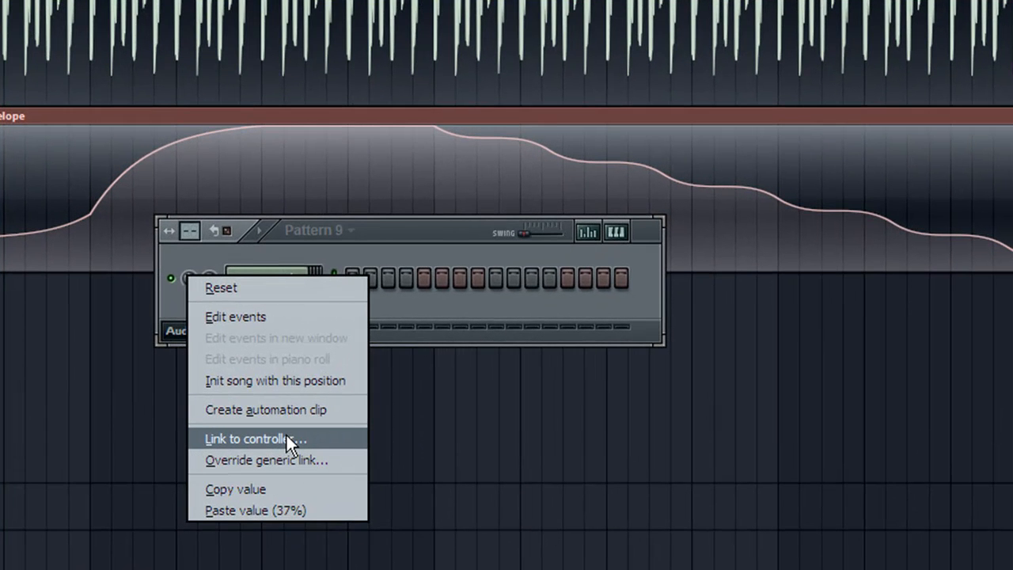
left_click(286, 438)
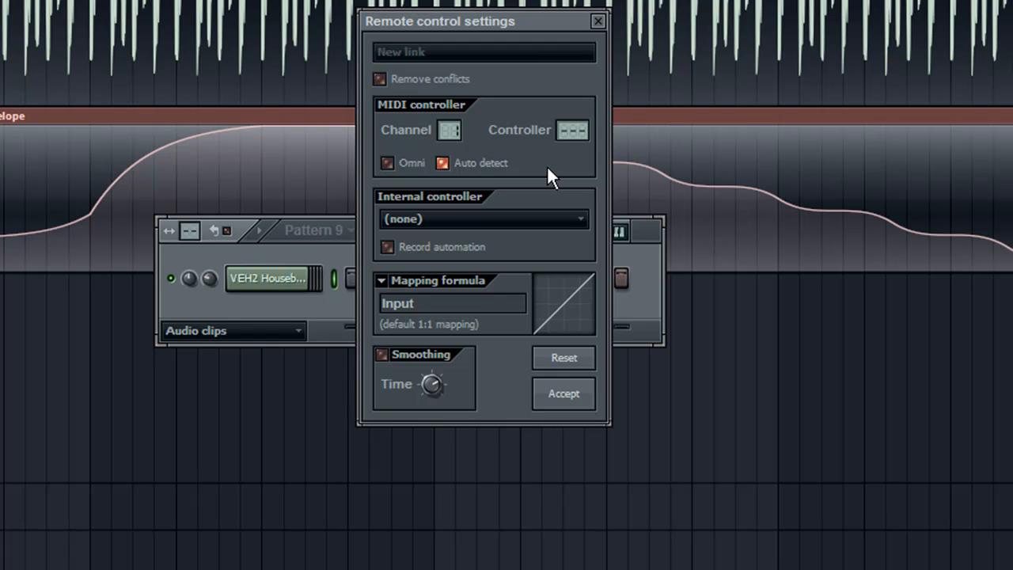
left_click(524, 225)
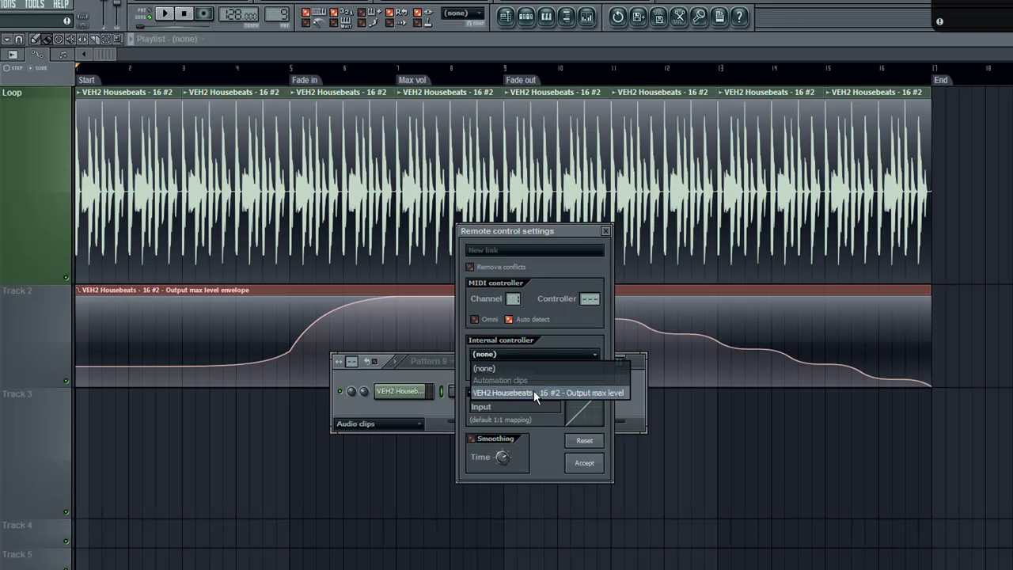
left_click(534, 391)
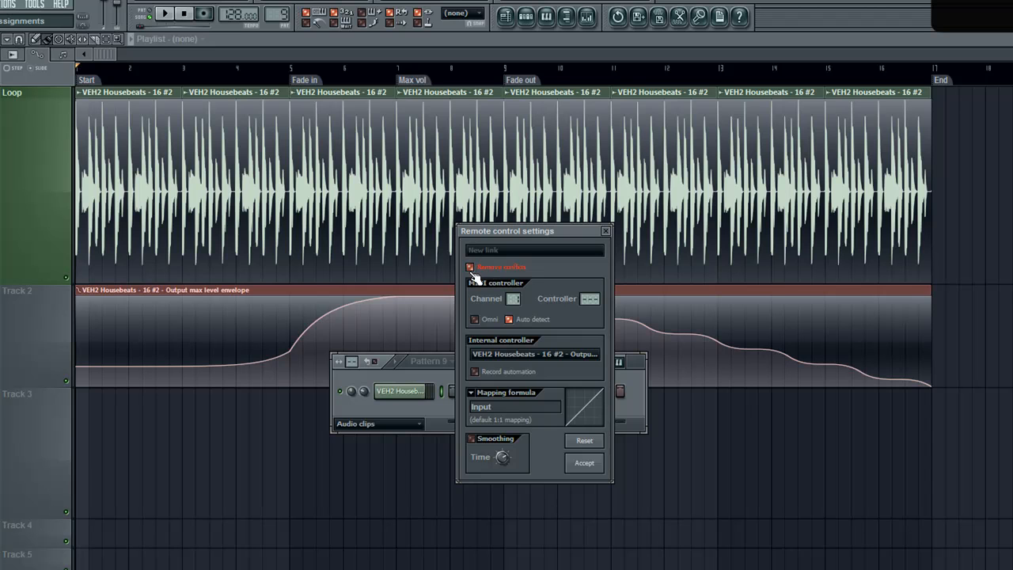
left_click(584, 462)
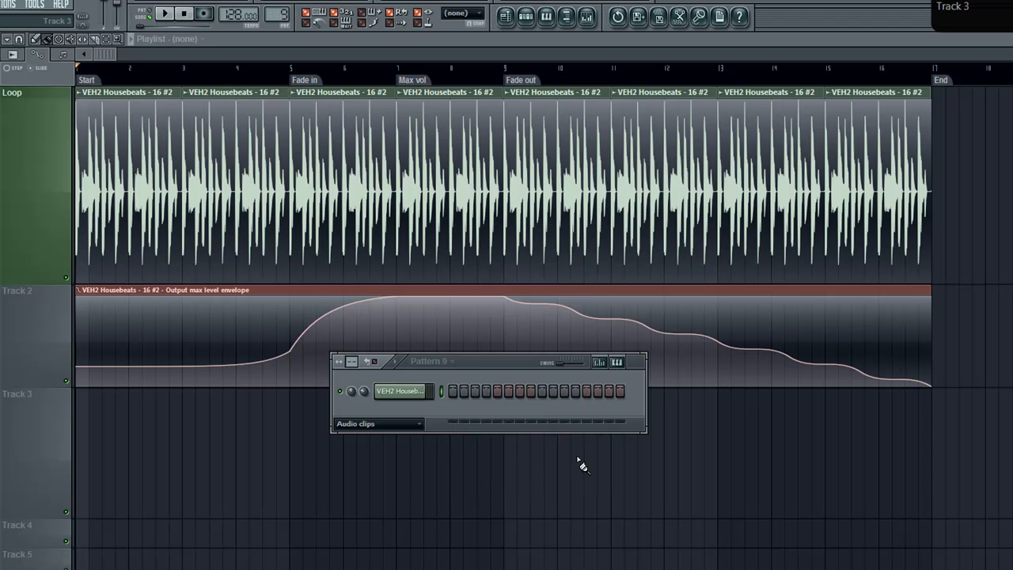
Step: Solo Track 2, bring the step sequencer back up and place it over Track 3, below the volume clip
right_click(68, 382)
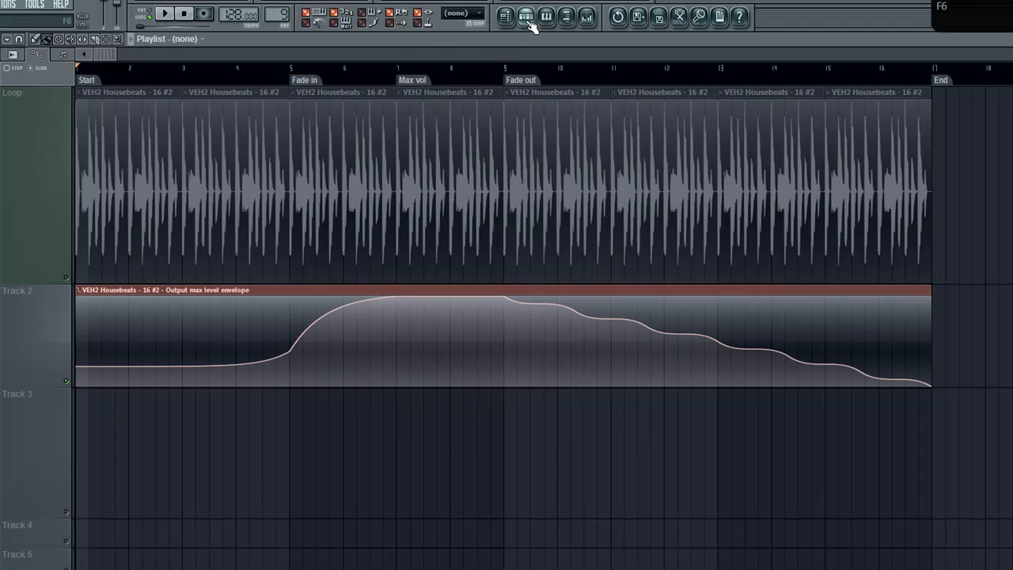
left_click(528, 21)
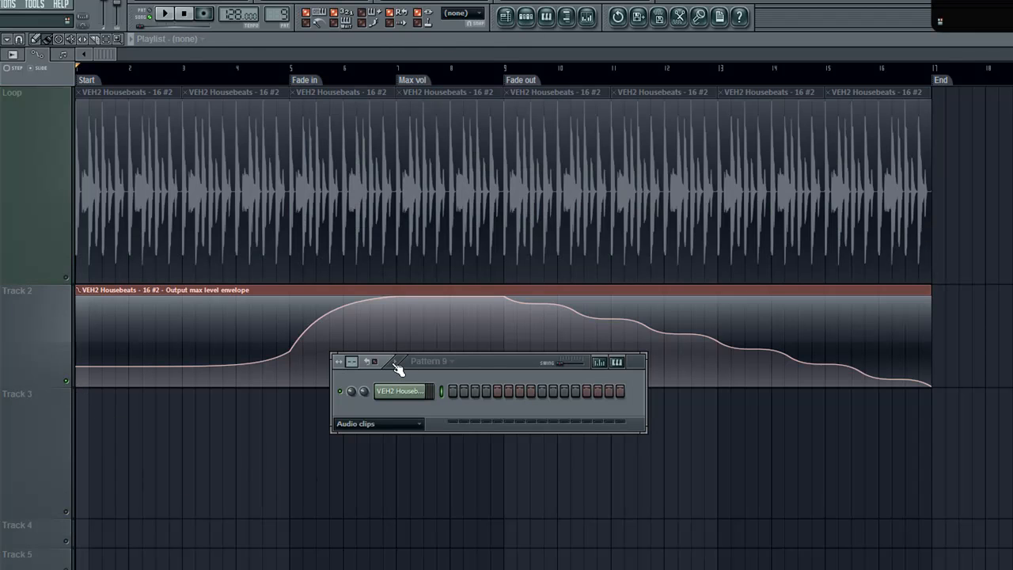
left_click_drag(473, 367, 413, 443)
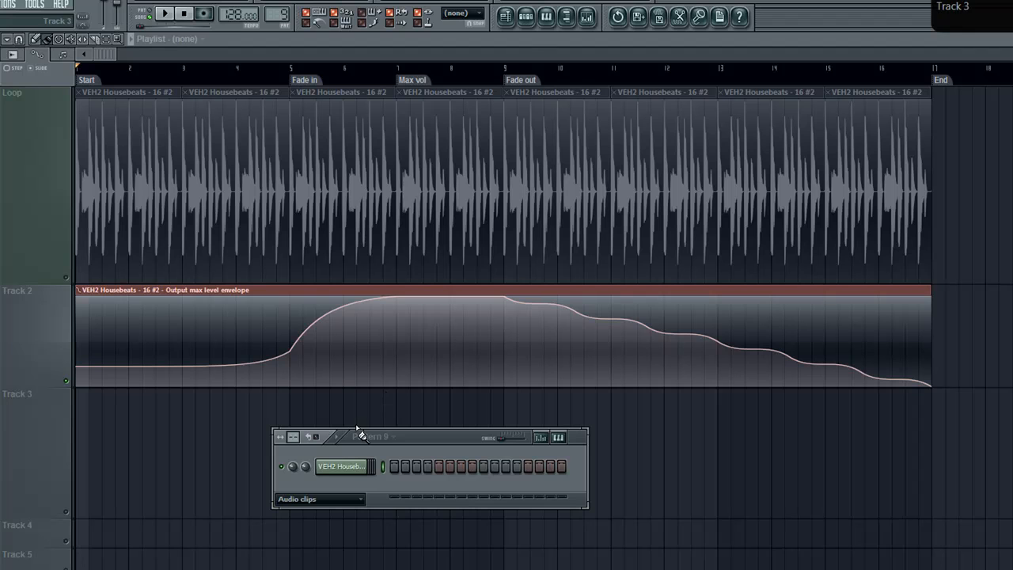
Step: Play the song to watch the loop channel's linked knobs follow the envelope, check a knob's controller link, and stop playback
key("space")
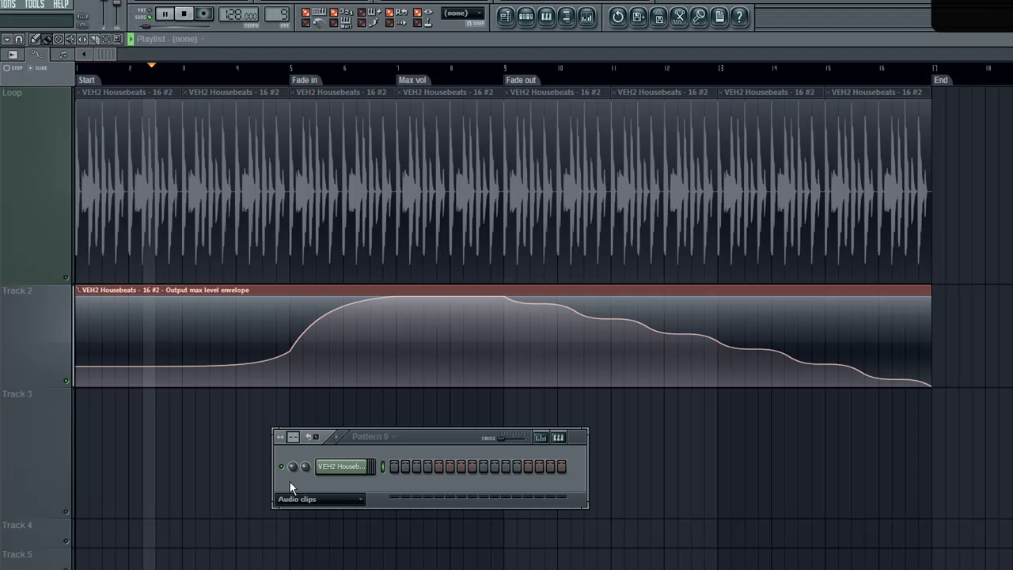
mouse_move(279, 360)
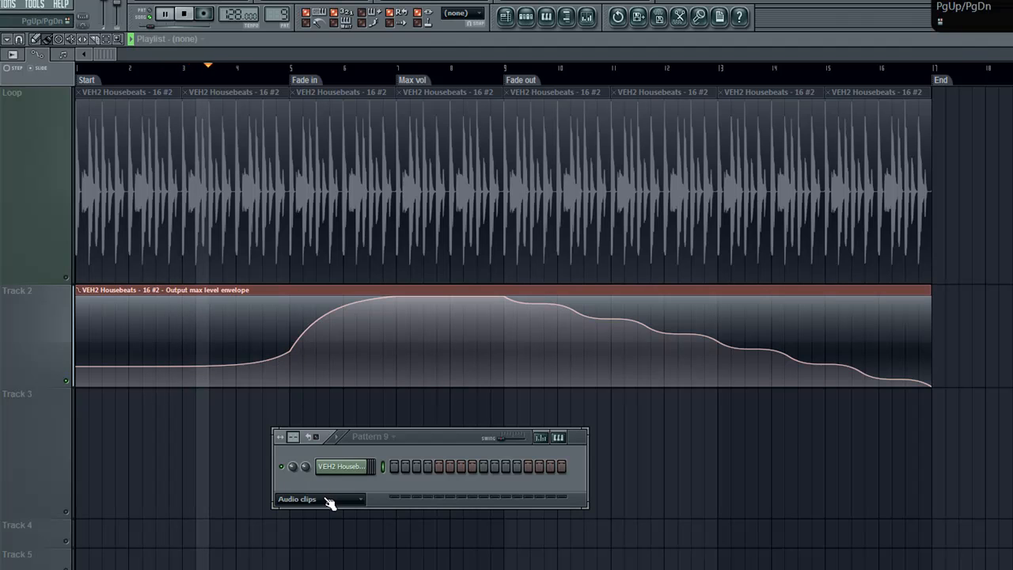
right_click(293, 469)
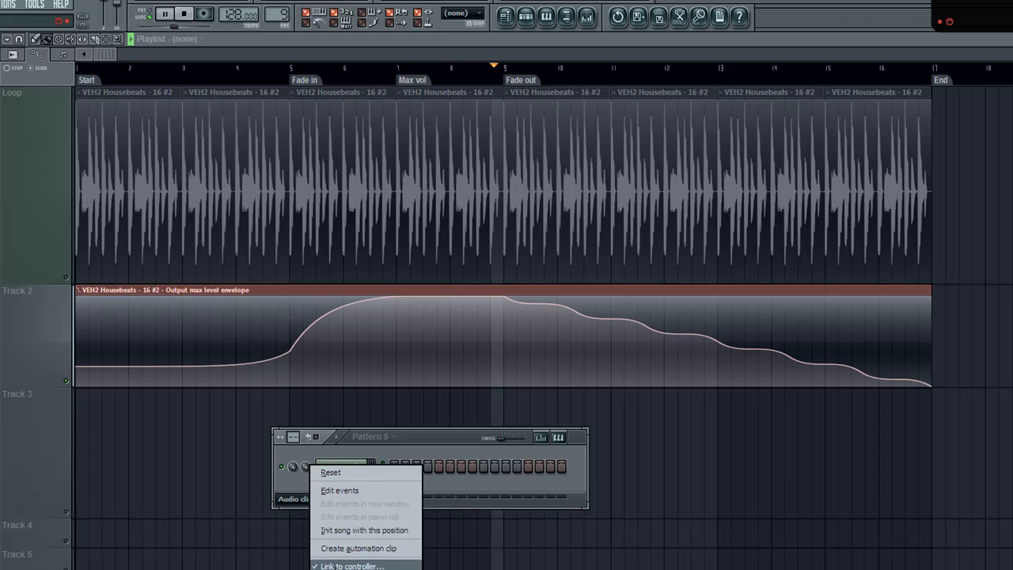
left_click(442, 436)
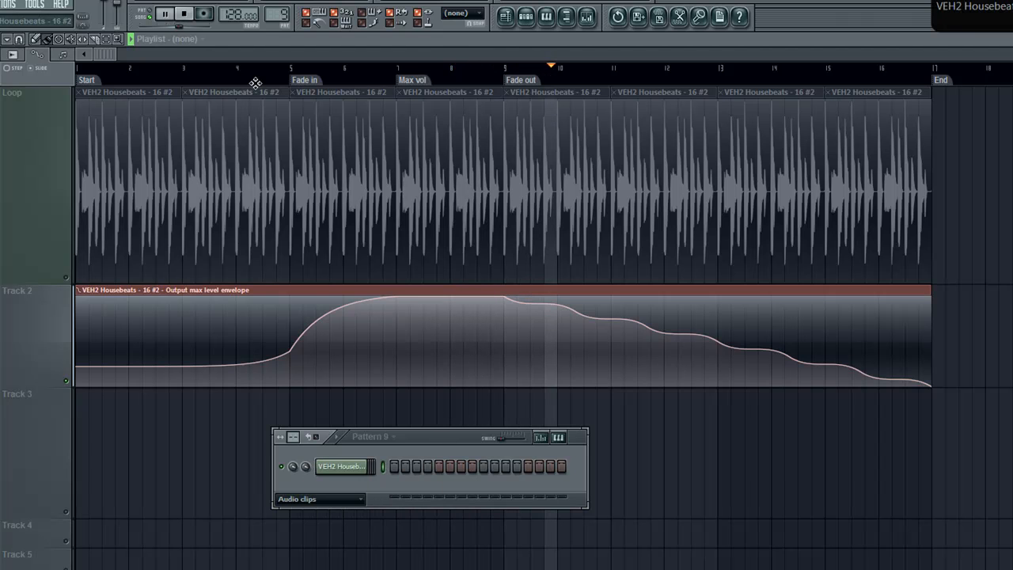
key("space")
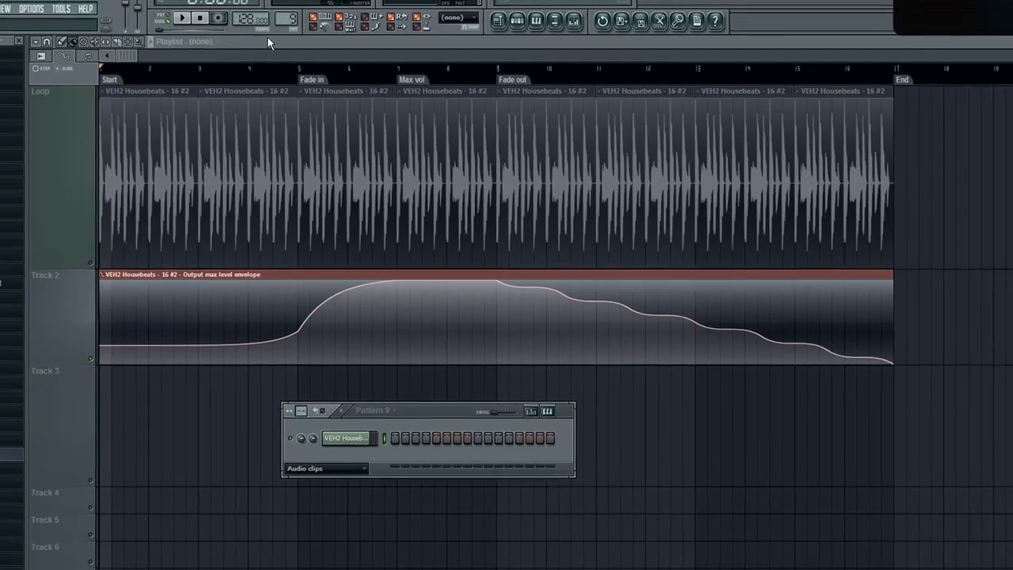